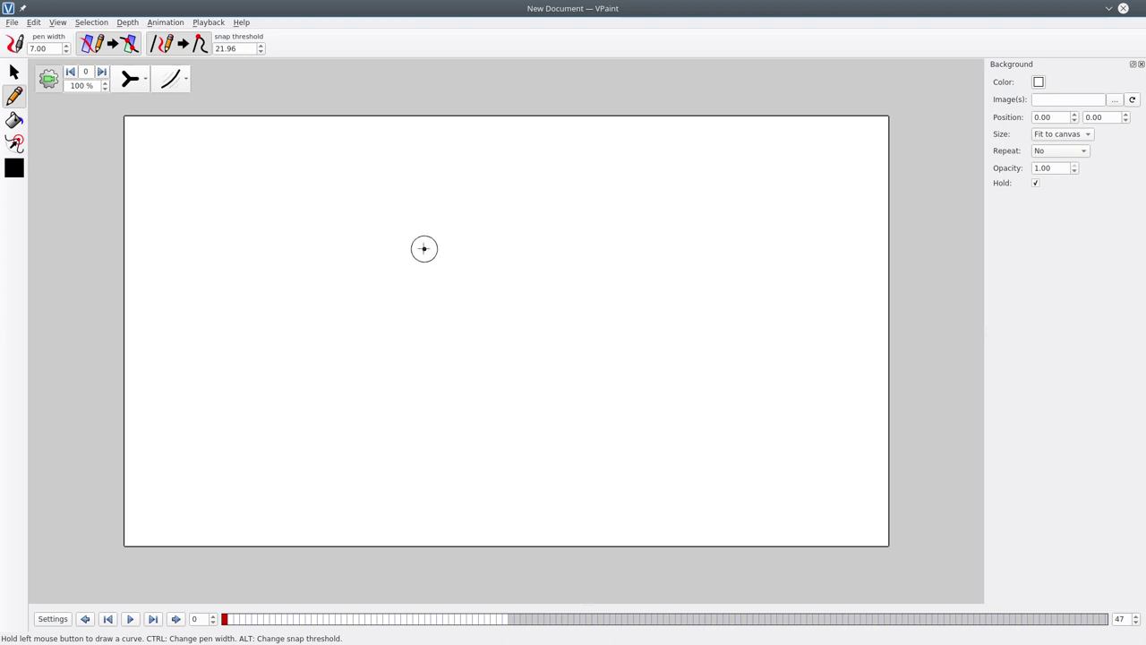
- Show the Advanced Settings [Beta] panel from View > Advanced [Beta]
left_click(40, 25)
mouse_move(56, 23)
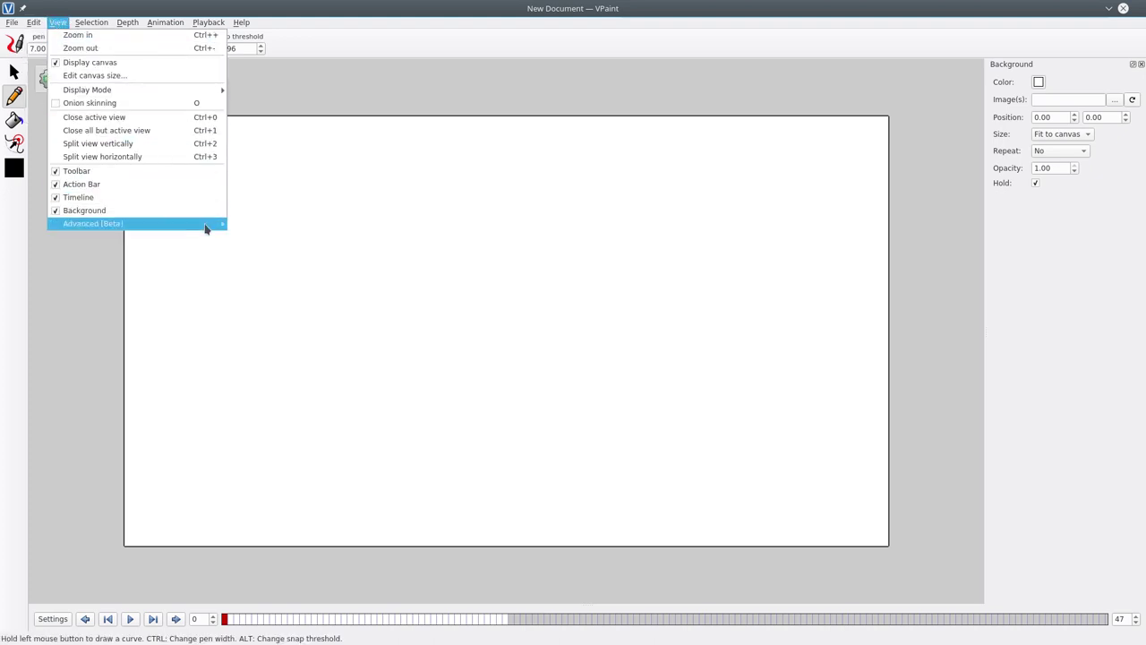
mouse_move(207, 226)
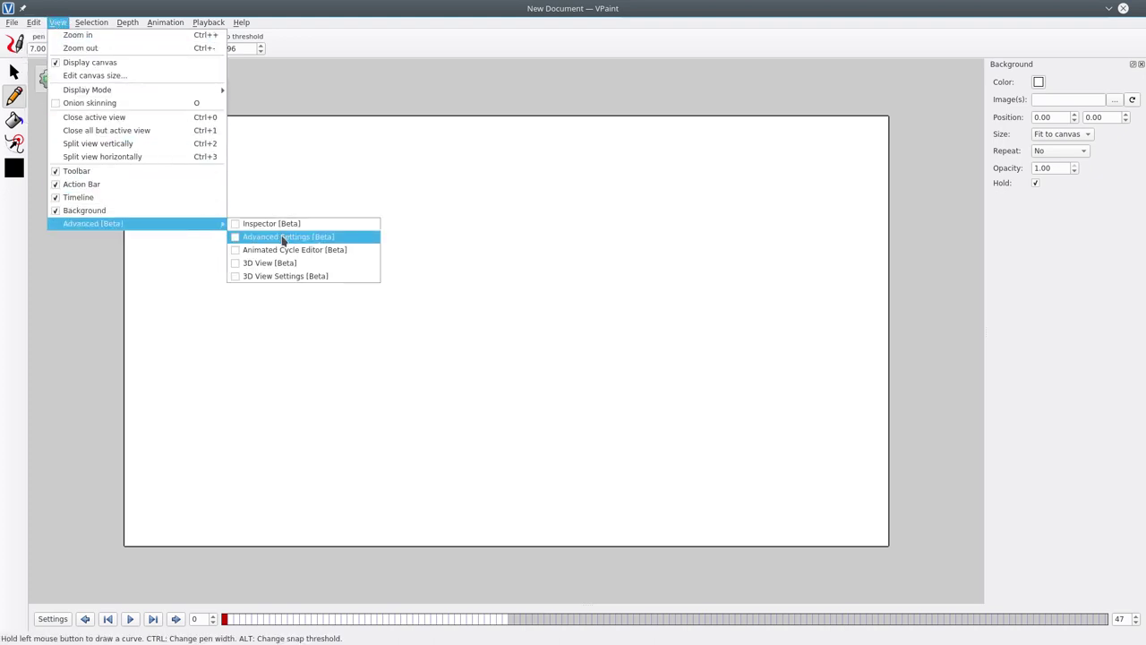
left_click(288, 238)
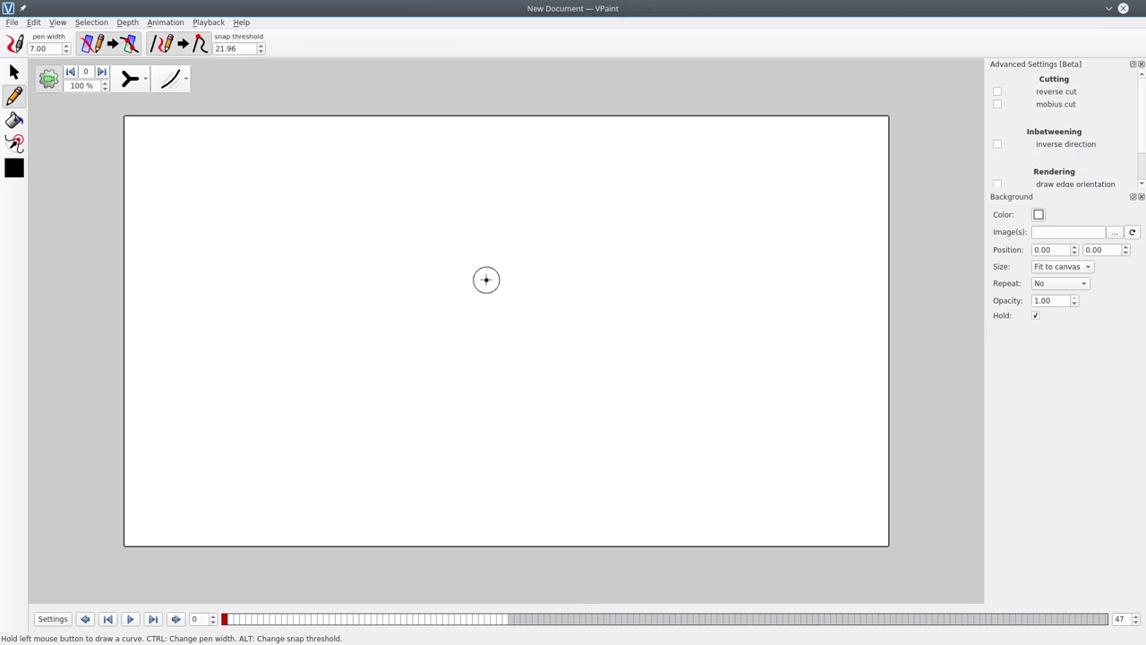
- Disable intersections, sketch two overlapping loops, and fill the outer ring with lavender #aaaaff
left_click(115, 49)
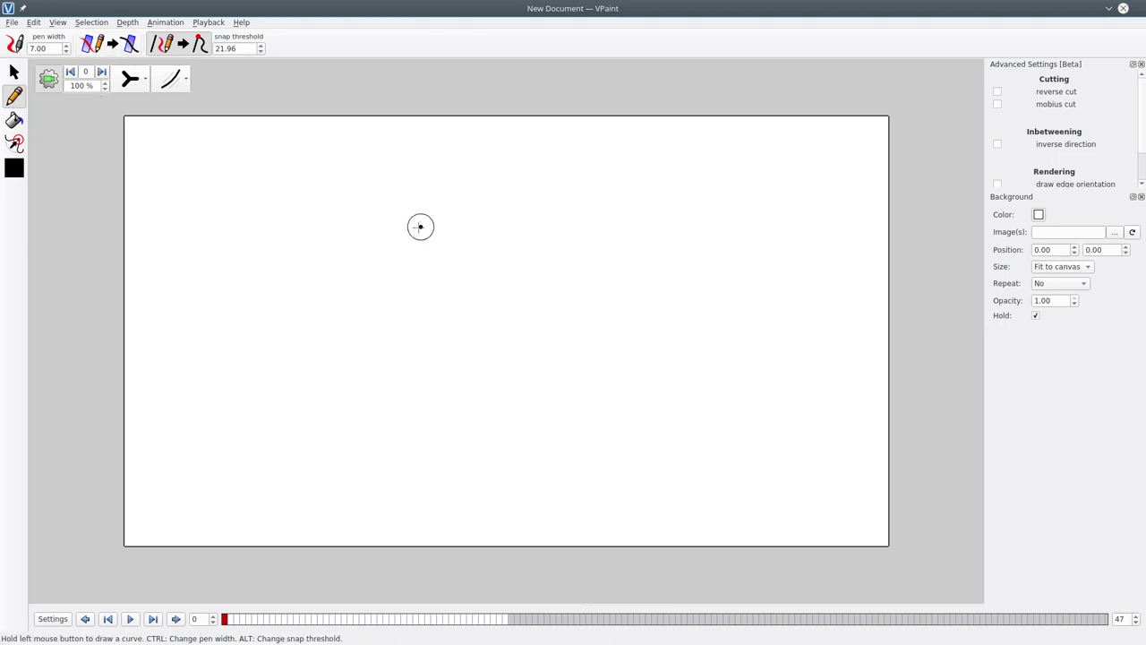
mouse_move(435, 231)
left_mouse_down()
mouse_move(363, 265)
mouse_move(349, 327)
mouse_move(413, 377)
mouse_move(468, 373)
mouse_move(512, 320)
mouse_move(474, 291)
mouse_move(427, 326)
mouse_move(428, 373)
mouse_move(470, 407)
mouse_move(517, 400)
mouse_move(558, 348)
mouse_move(553, 291)
mouse_move(511, 256)
mouse_move(437, 233)
left_mouse_up()
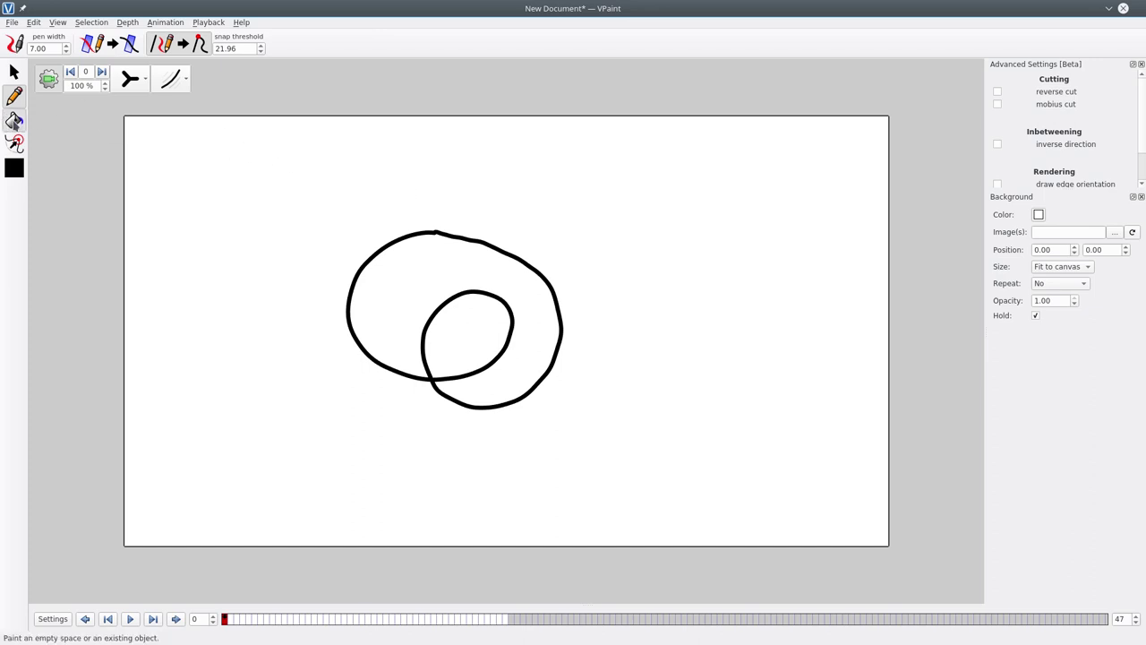
left_click(15, 122)
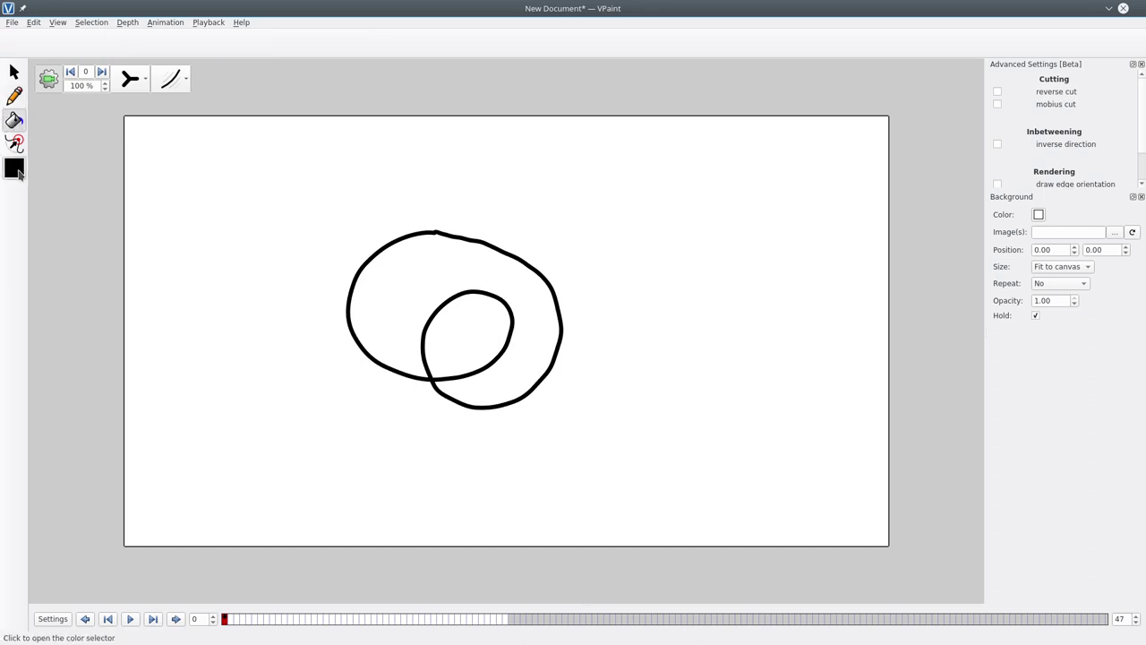
left_click(16, 170)
left_click(507, 252)
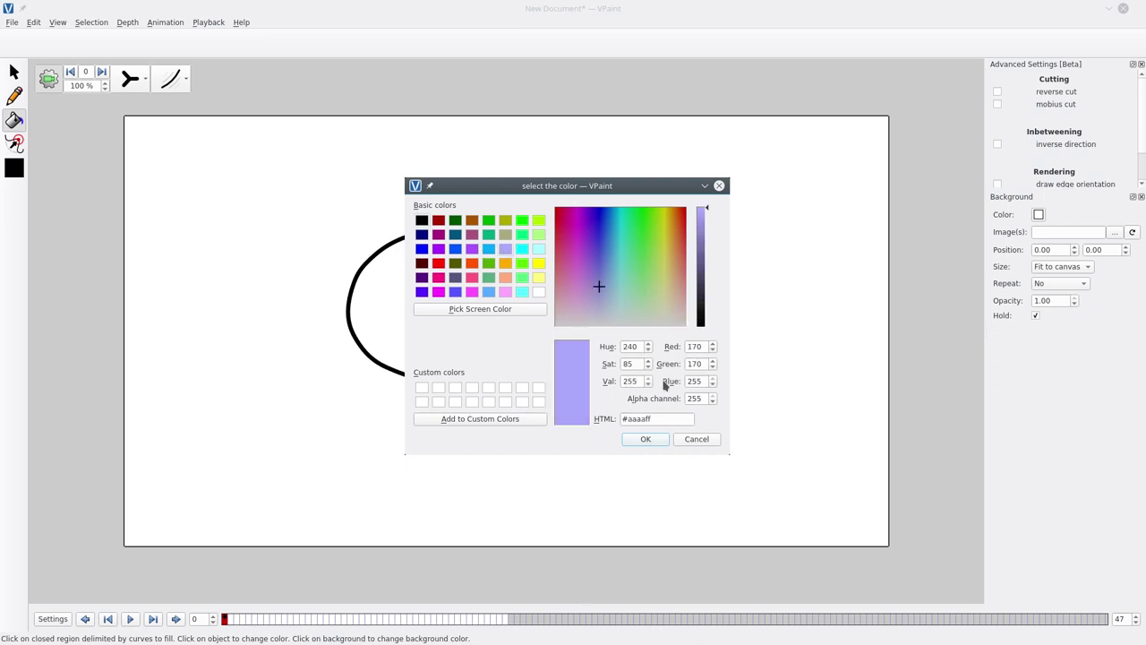
left_click(659, 439)
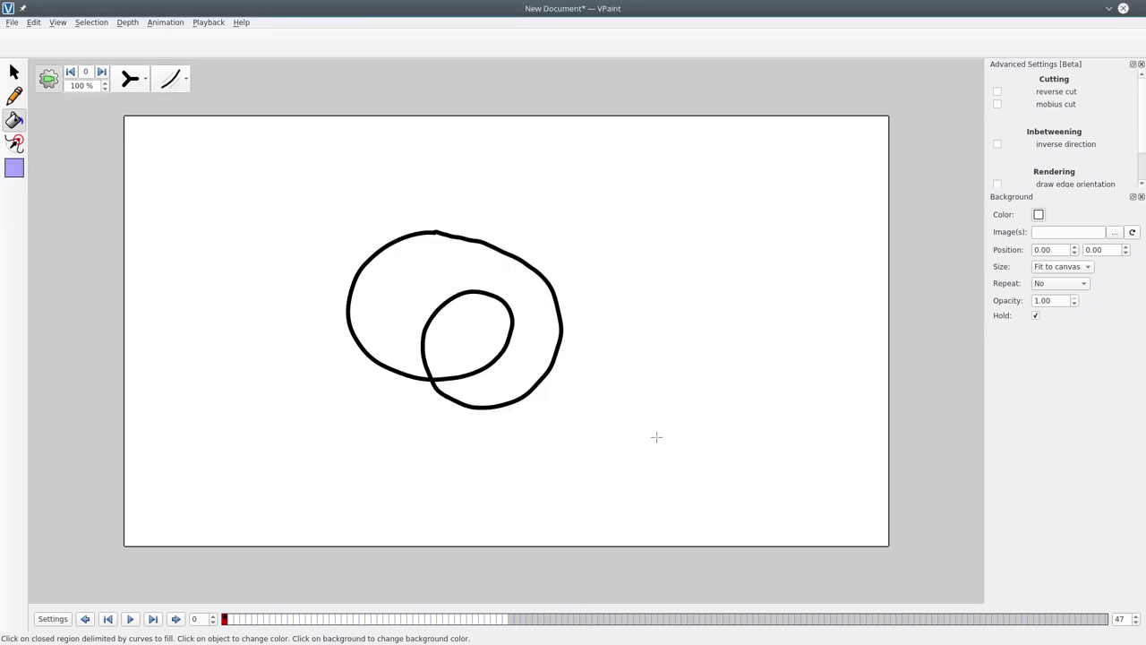
left_click(532, 306)
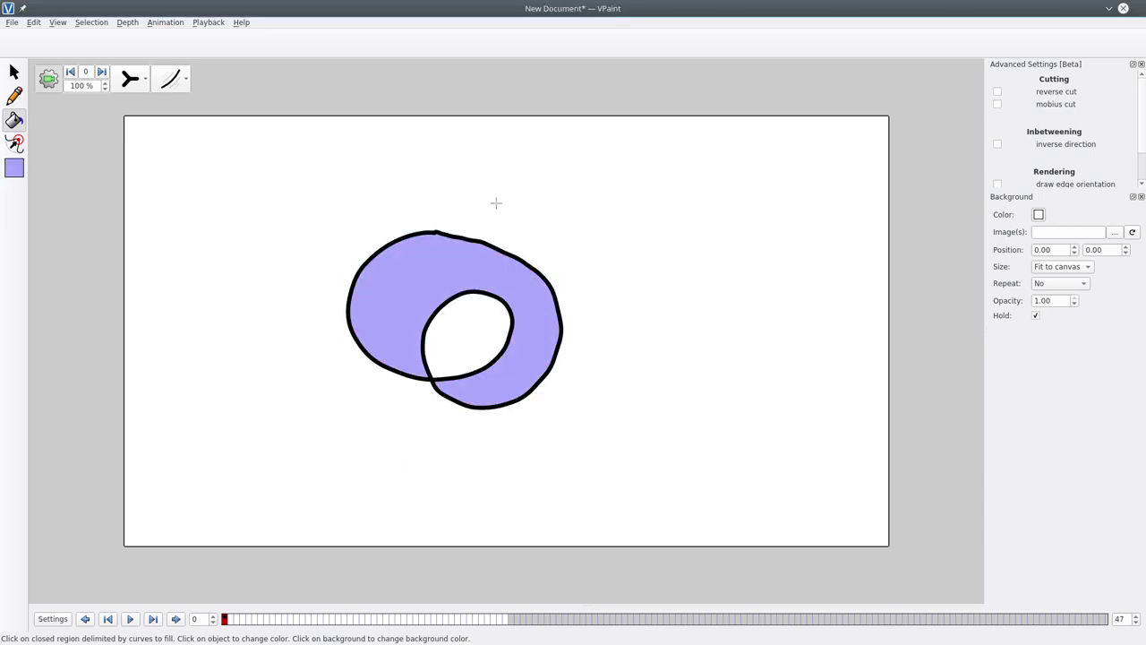
- Shift the ring slightly left and sculpt the inner loop's lower-left edge outward
left_click(13, 71)
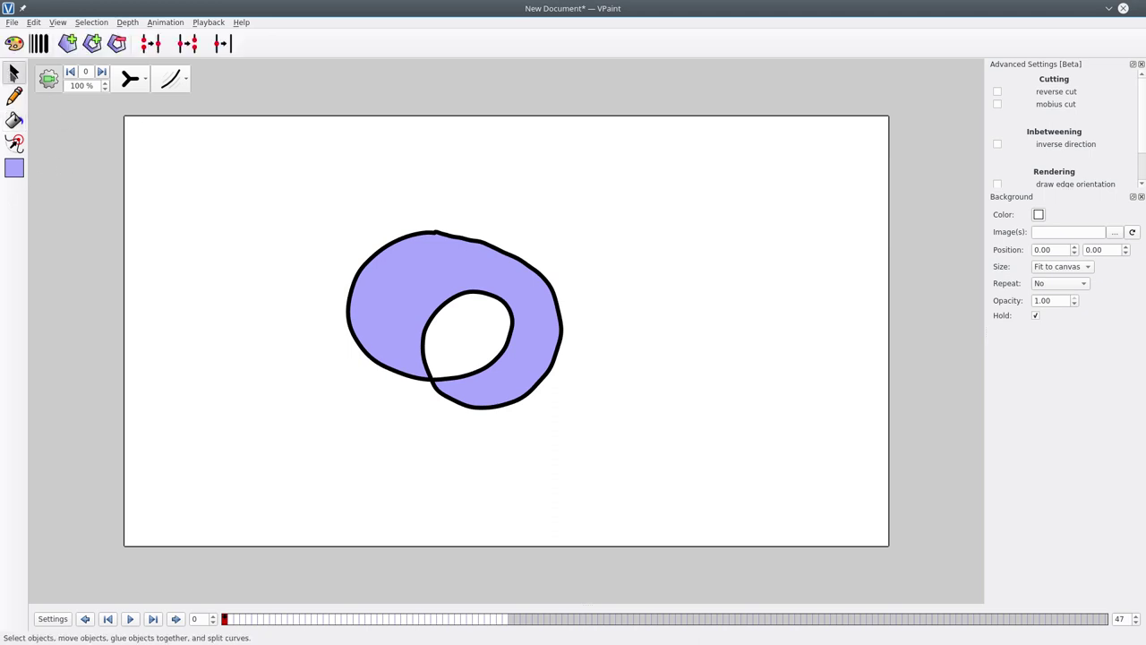
mouse_move(409, 271)
left_mouse_down()
mouse_move(402, 288)
mouse_move(414, 283)
left_mouse_up()
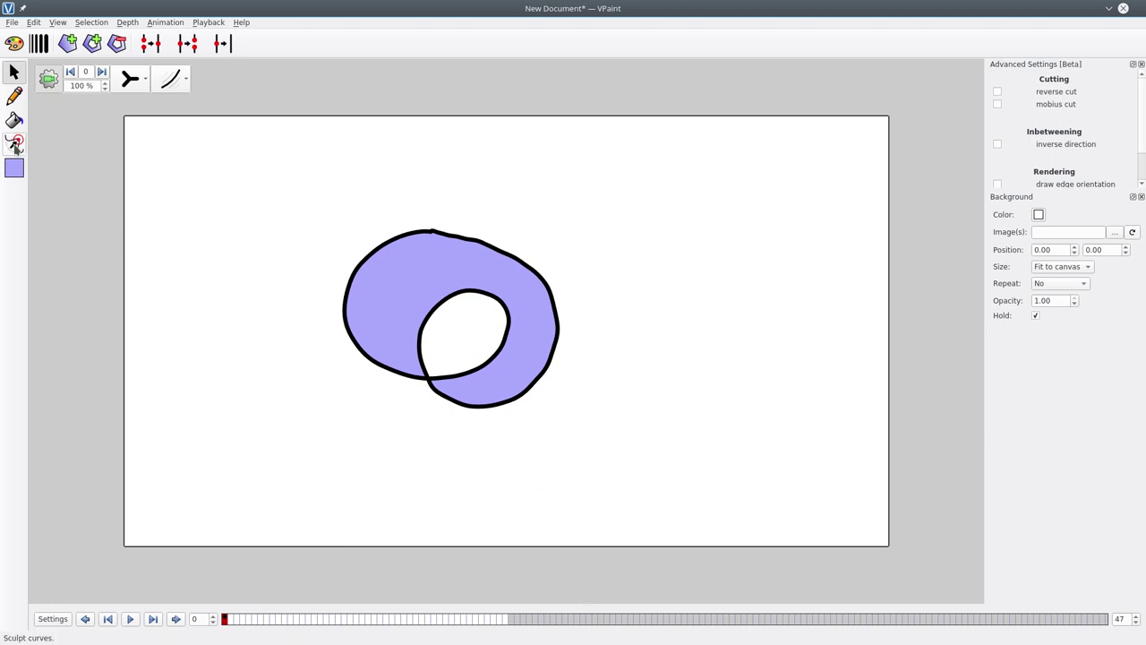
left_click(14, 143)
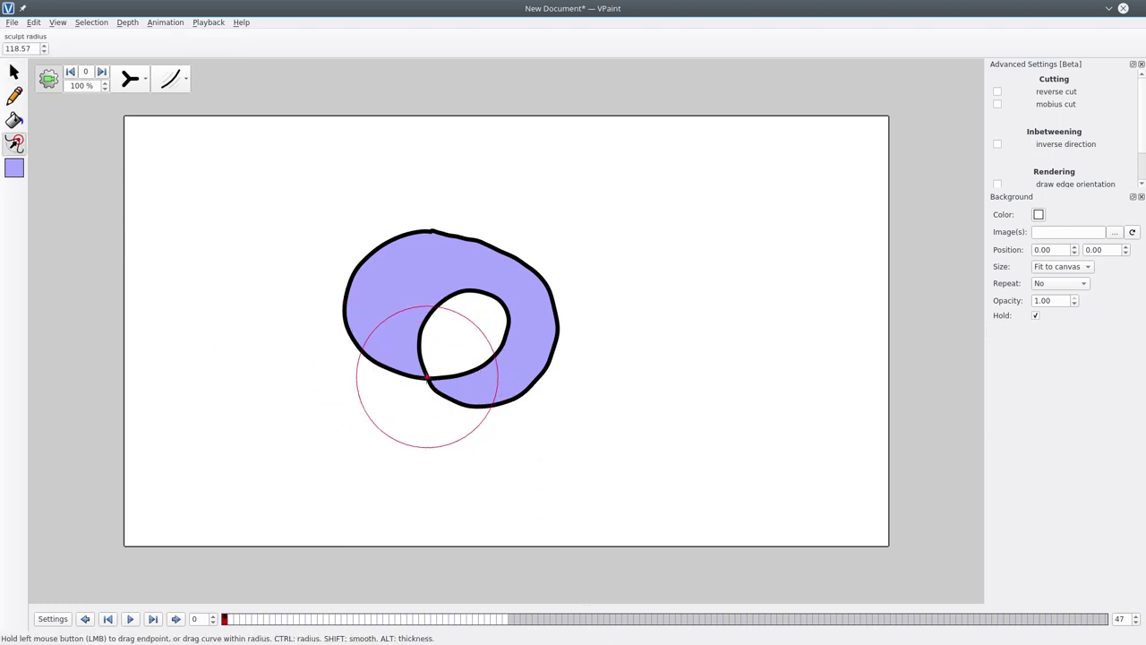
mouse_move(436, 402)
left_mouse_down()
mouse_move(418, 391)
mouse_move(419, 419)
mouse_move(415, 358)
mouse_move(405, 358)
mouse_move(422, 381)
left_mouse_up()
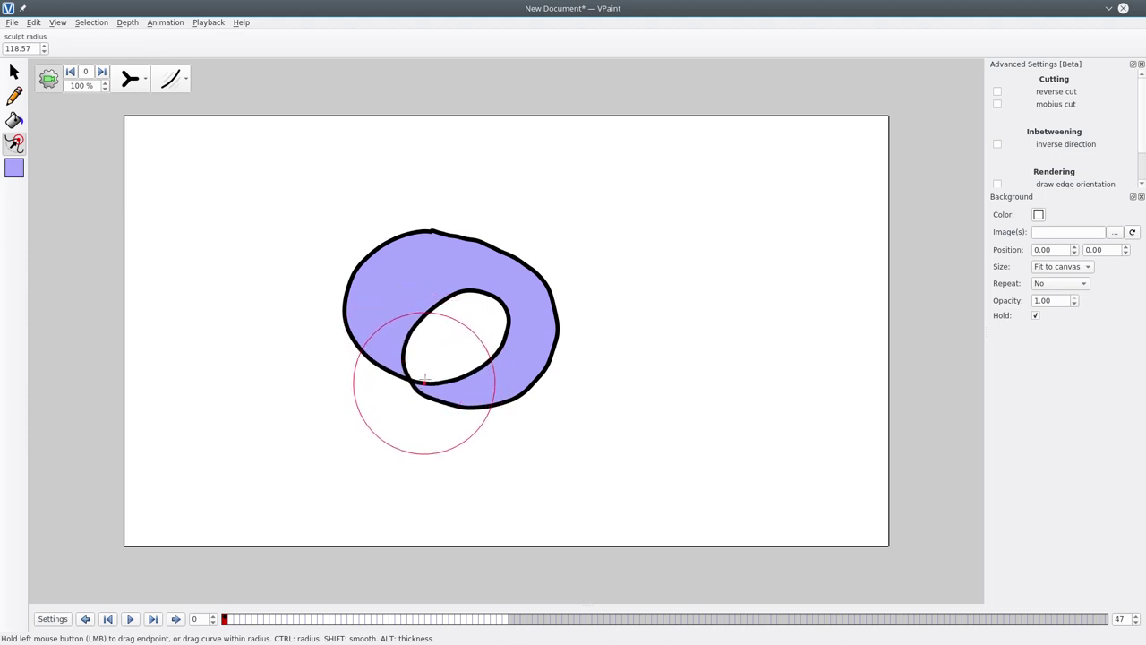
- Set the pencil colour to black #000000 and stroke from the outer edge to the inner loop
left_click(14, 97)
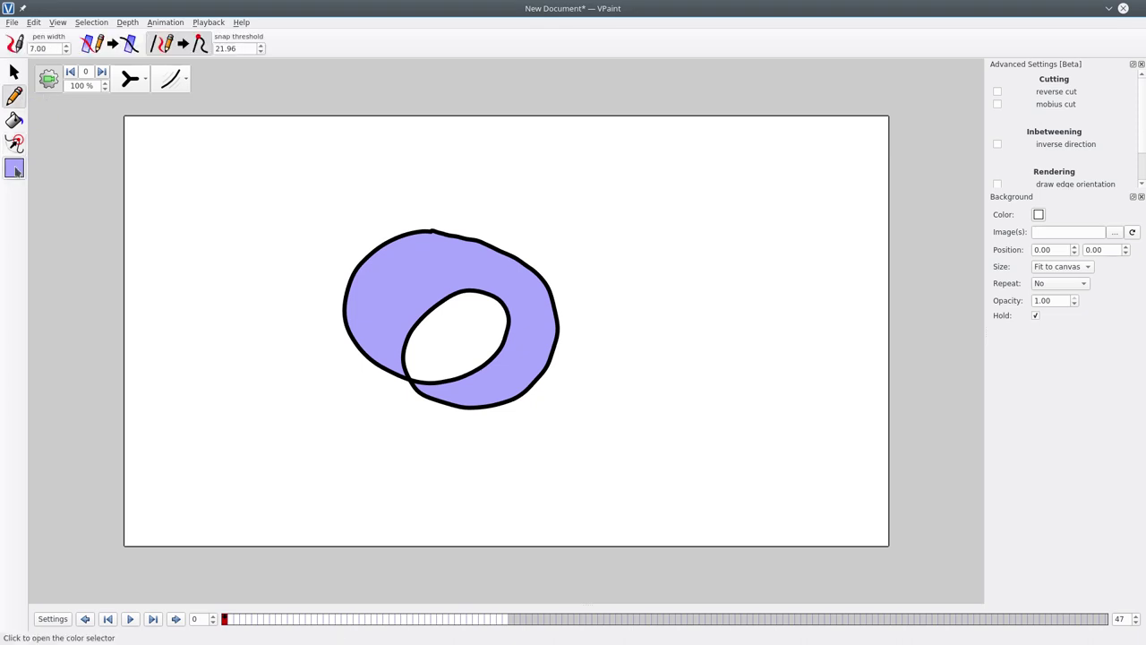
left_click(14, 168)
left_click(422, 222)
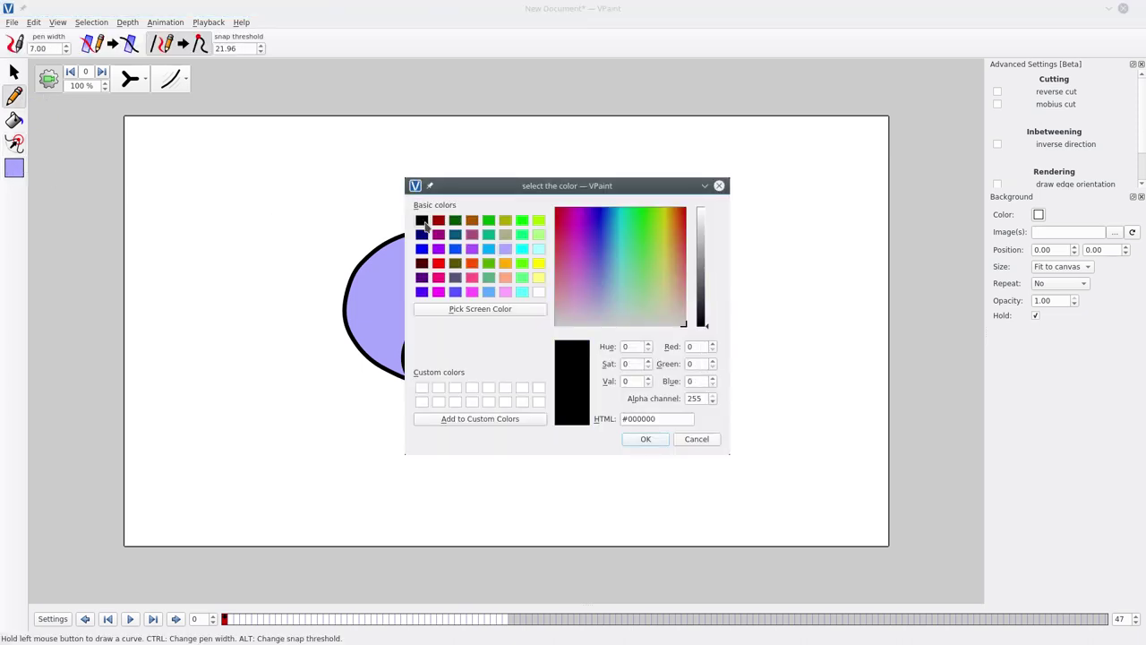
left_click(647, 440)
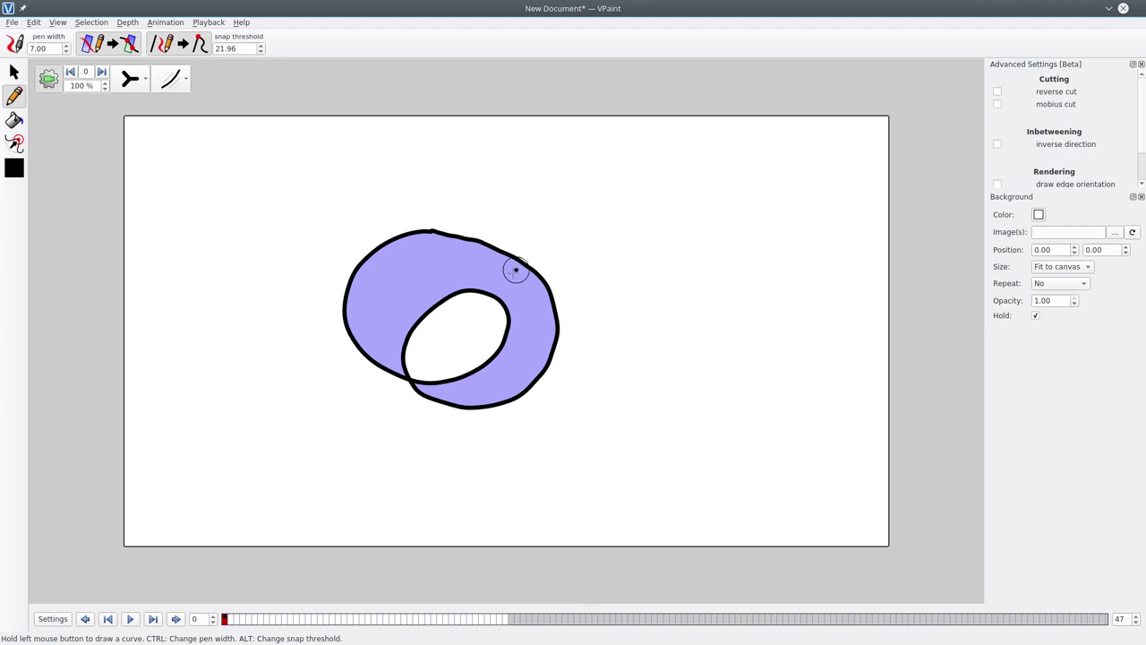
left_click_drag(520, 263, 492, 292)
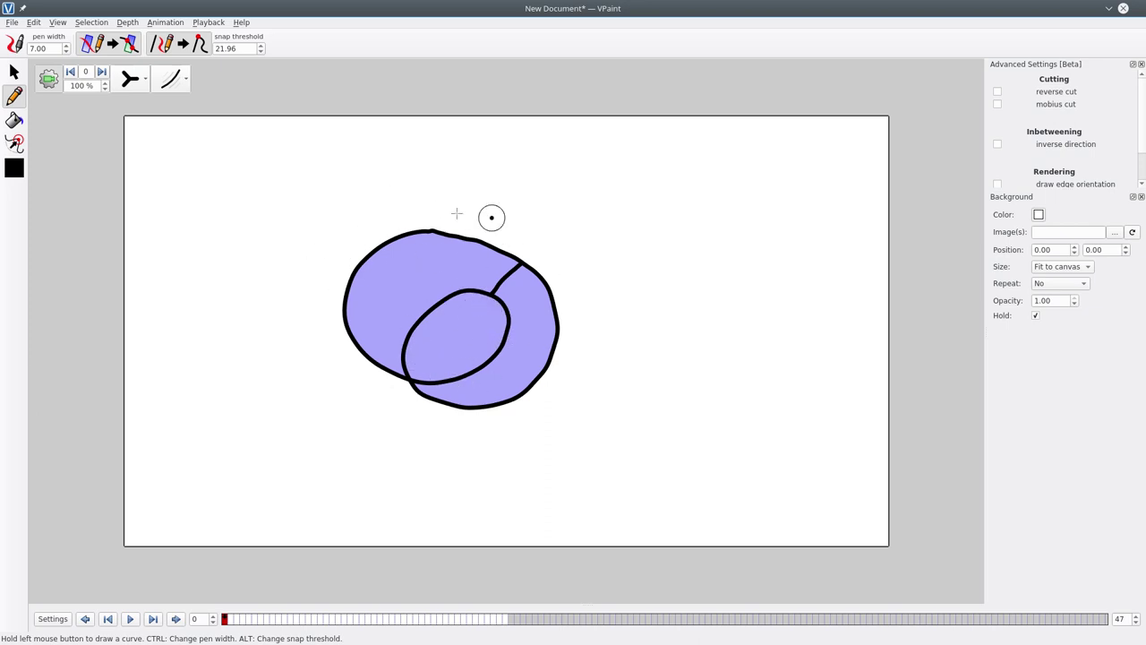
- Select the cut ring, disconnect it with Duplicate, and pull its two halves apart
left_click(15, 77)
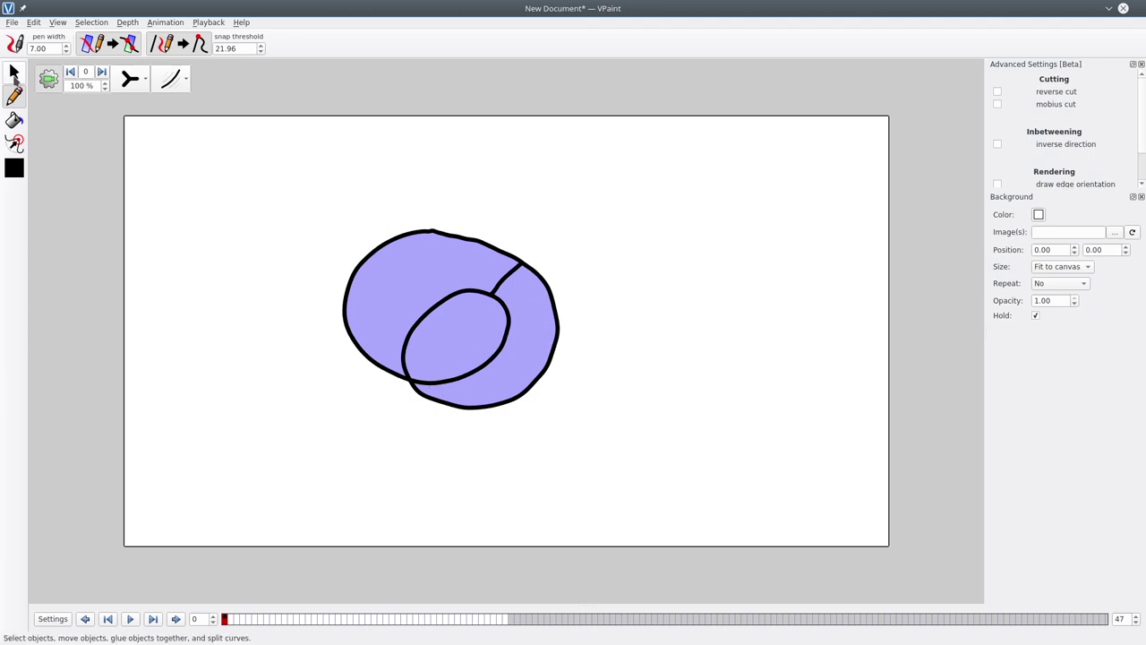
left_click(13, 75)
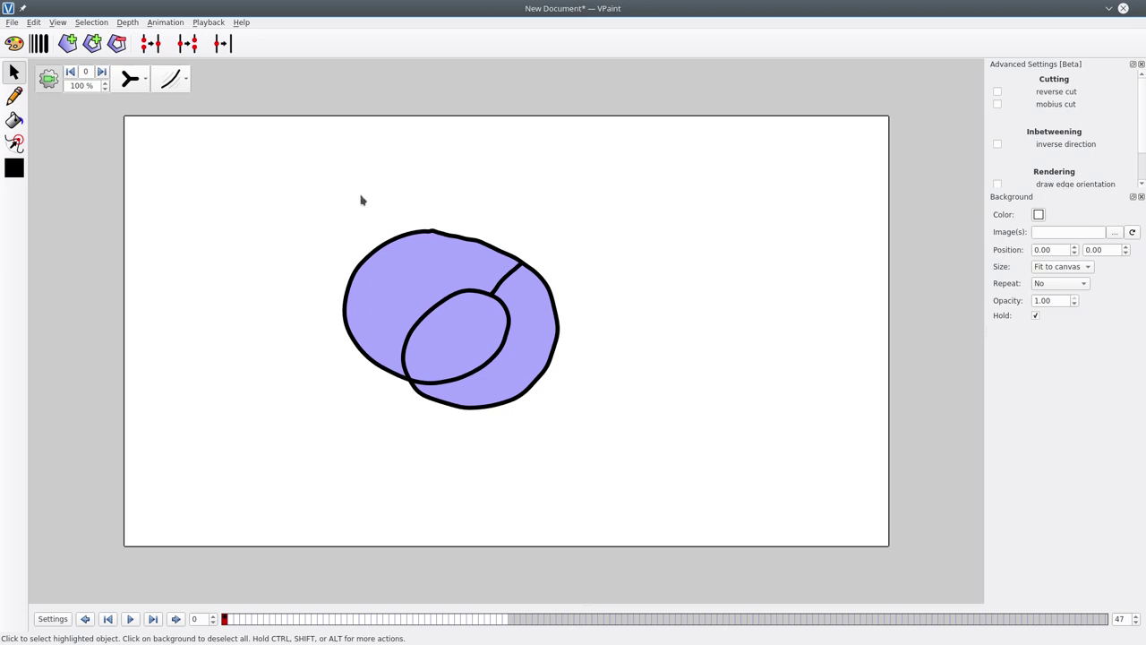
mouse_move(325, 180)
left_mouse_down()
mouse_move(557, 420)
mouse_move(621, 460)
left_mouse_up()
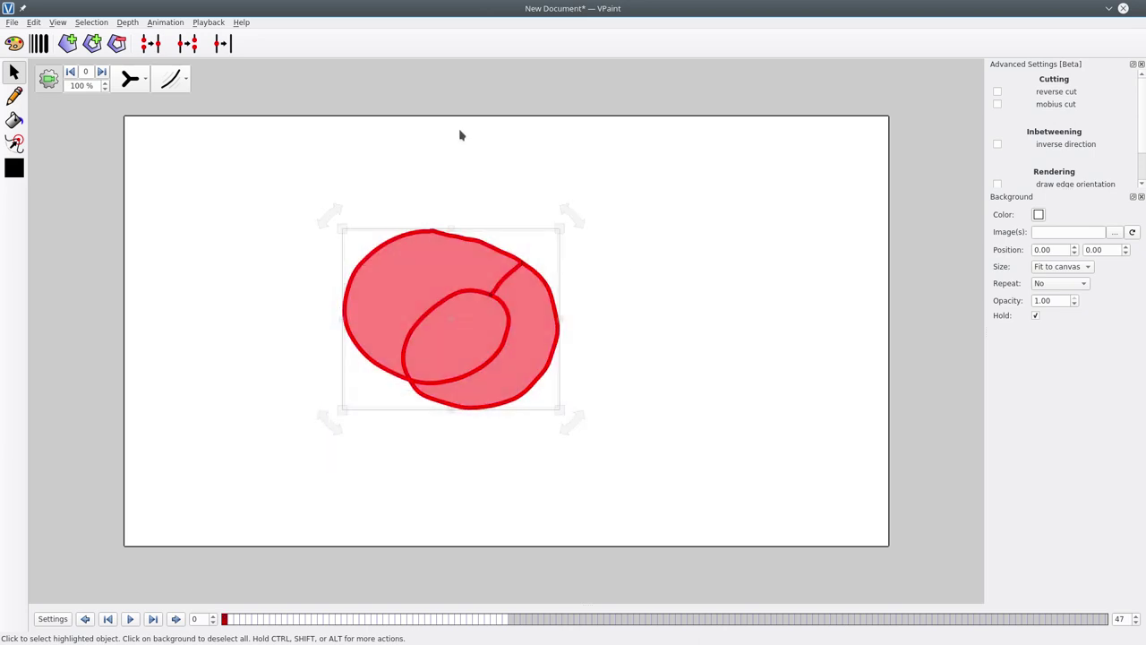
left_click(189, 47)
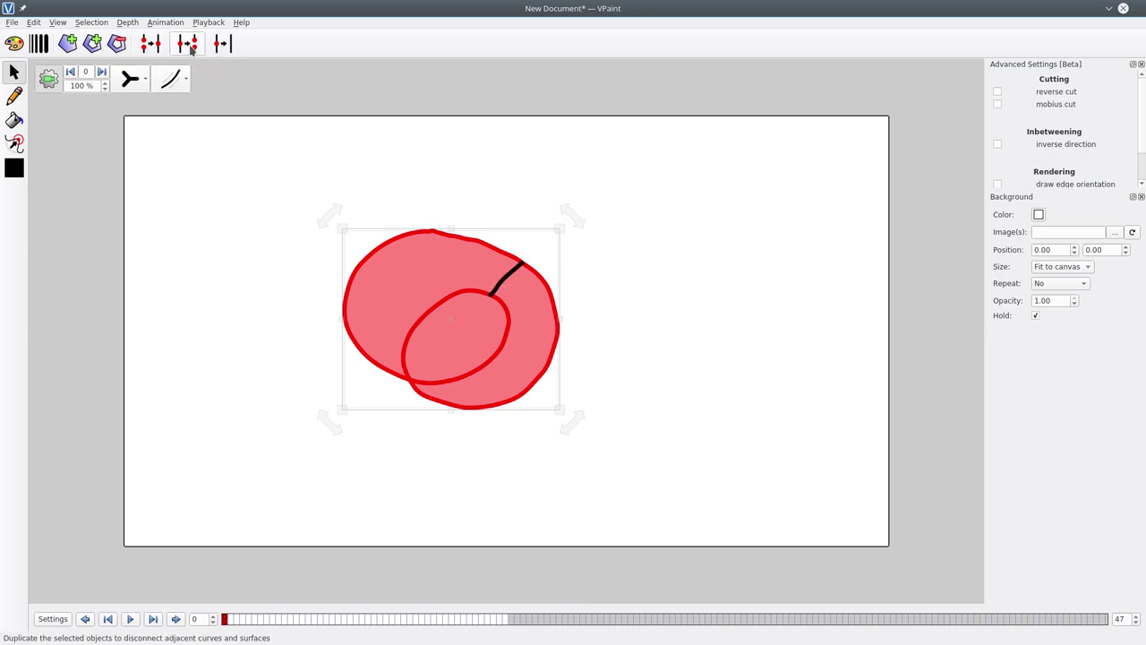
left_click(320, 170)
left_click_drag(403, 273, 362, 247)
left_click_drag(480, 364, 547, 391)
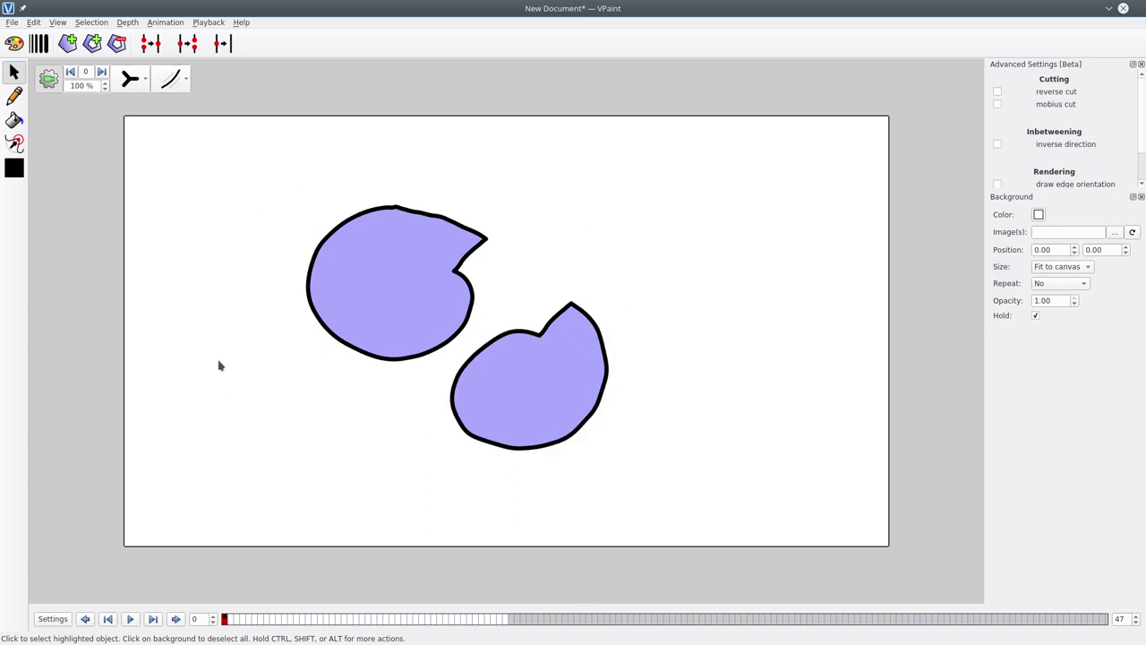
- Undo the moves, the split, the cut stroke and the hole fill, restoring the plain lavender ring
left_click(40, 25)
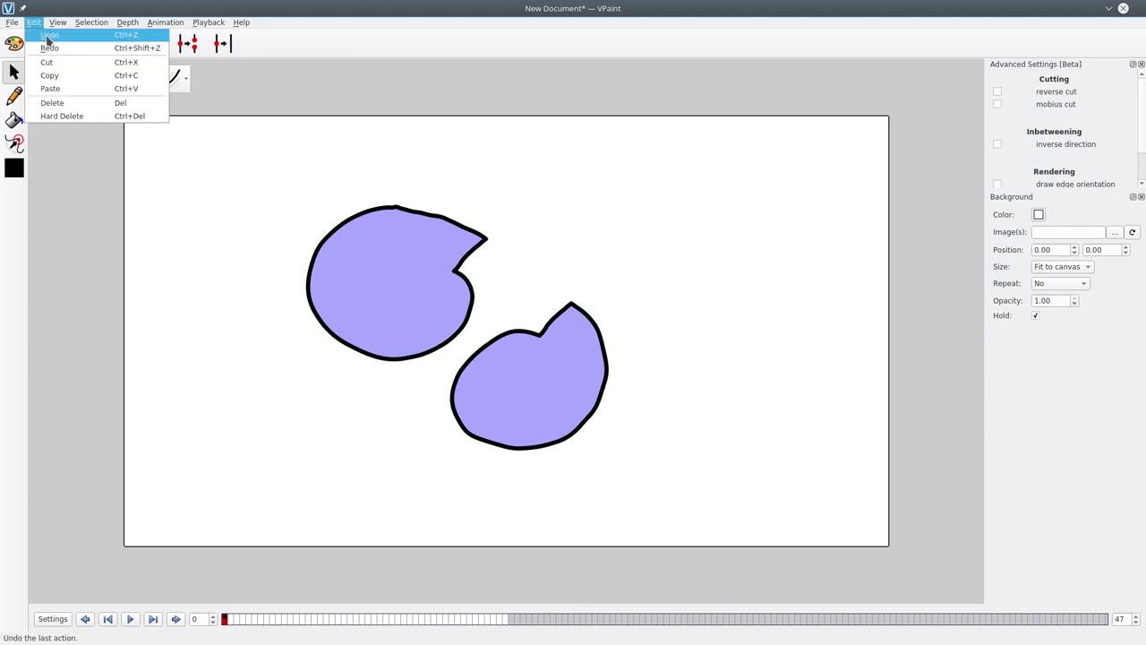
left_click(49, 35)
left_click(36, 24)
left_click(49, 35)
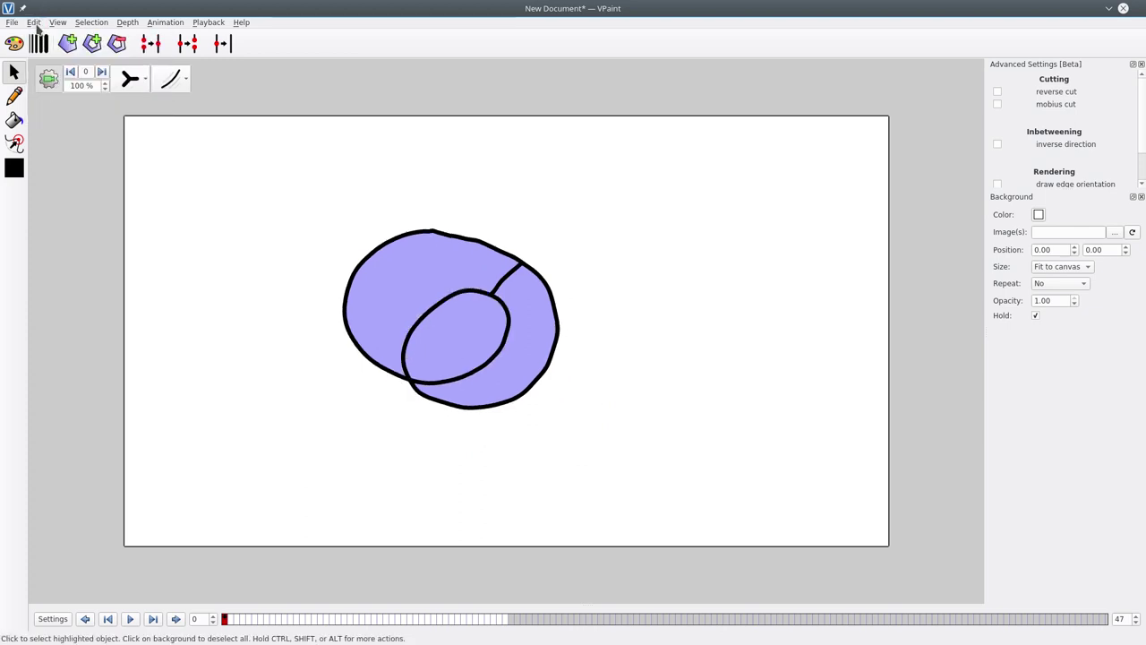
left_click(34, 23)
left_click(50, 35)
left_click(36, 23)
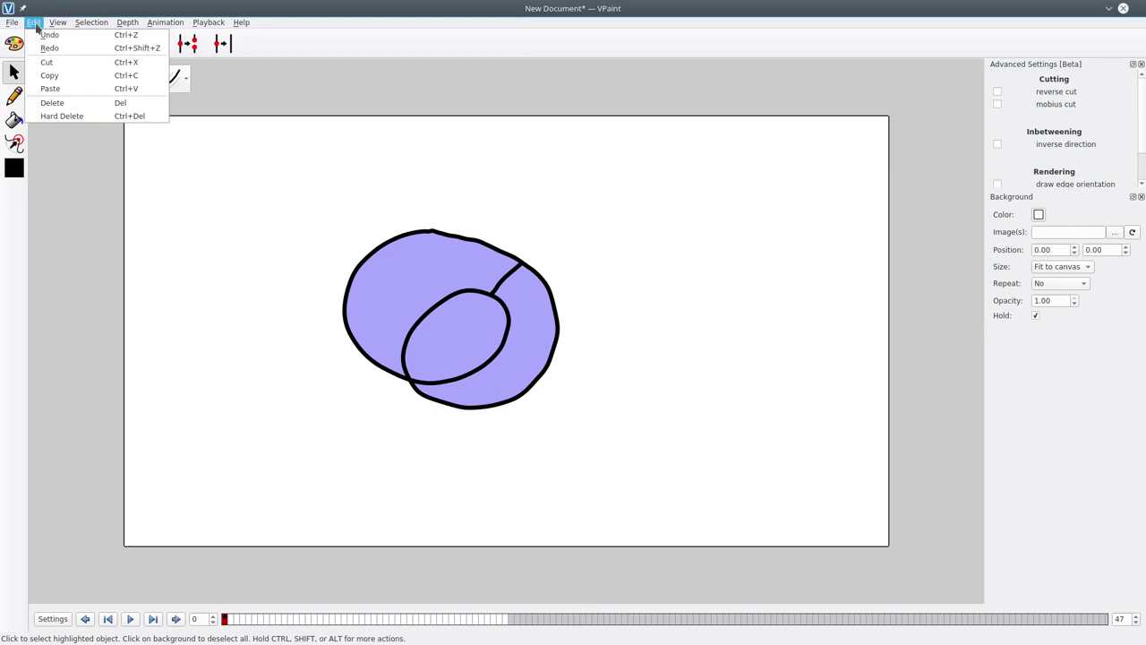
left_click(43, 33)
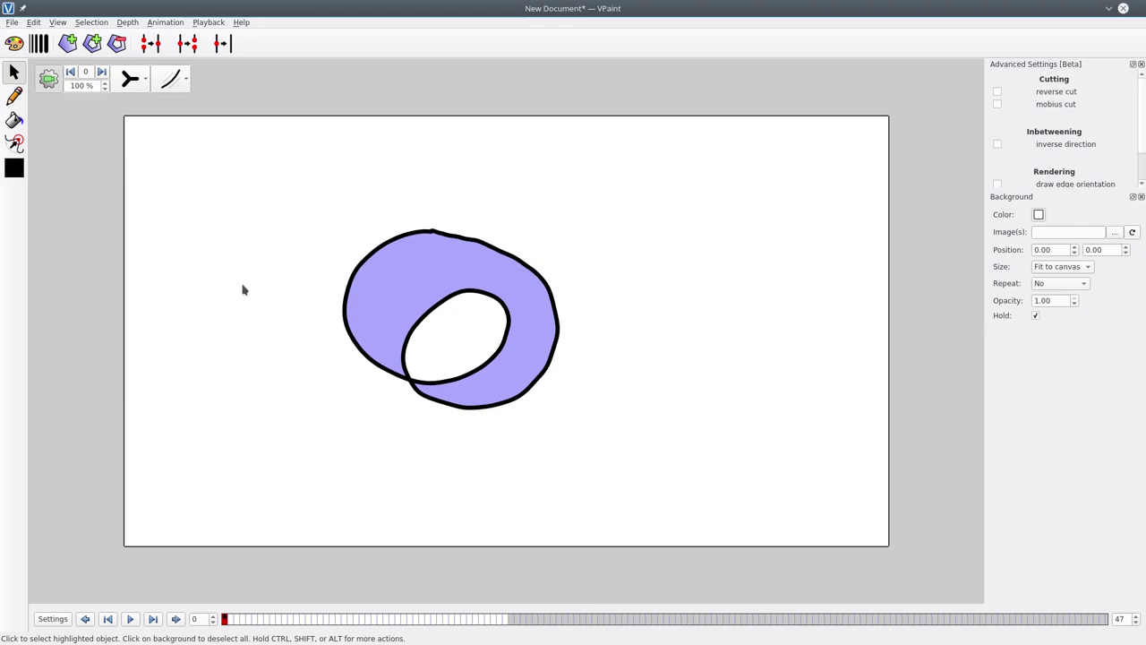
- Draw a closed circle right of the ring and fill it with lavender #aaaaff
left_click(15, 97)
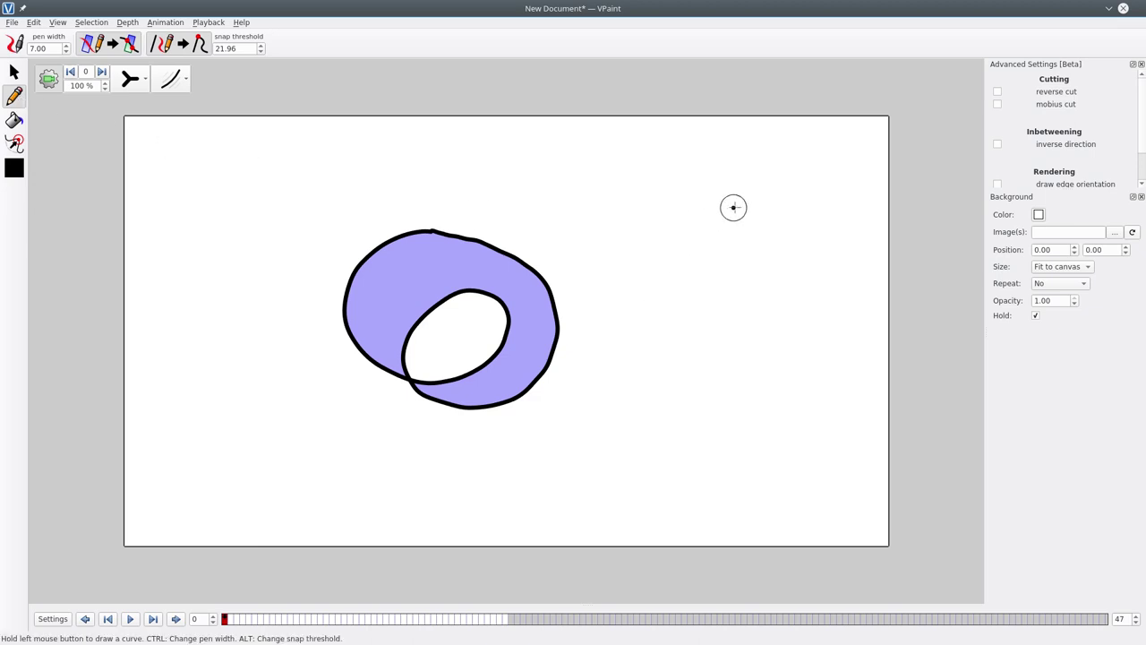
mouse_move(742, 207)
left_mouse_down()
mouse_move(676, 257)
mouse_move(740, 353)
mouse_move(808, 324)
mouse_move(828, 259)
mouse_move(791, 218)
mouse_move(751, 217)
left_mouse_up()
left_click(14, 119)
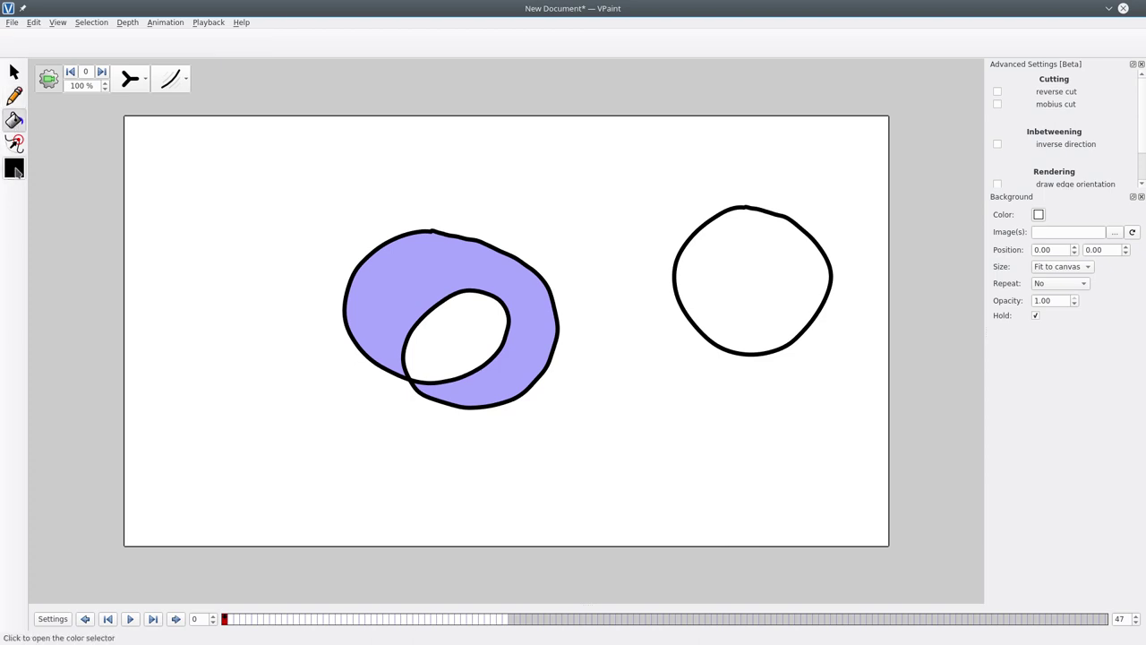
left_click(14, 167)
left_click(504, 250)
left_click(662, 443)
left_click(737, 289)
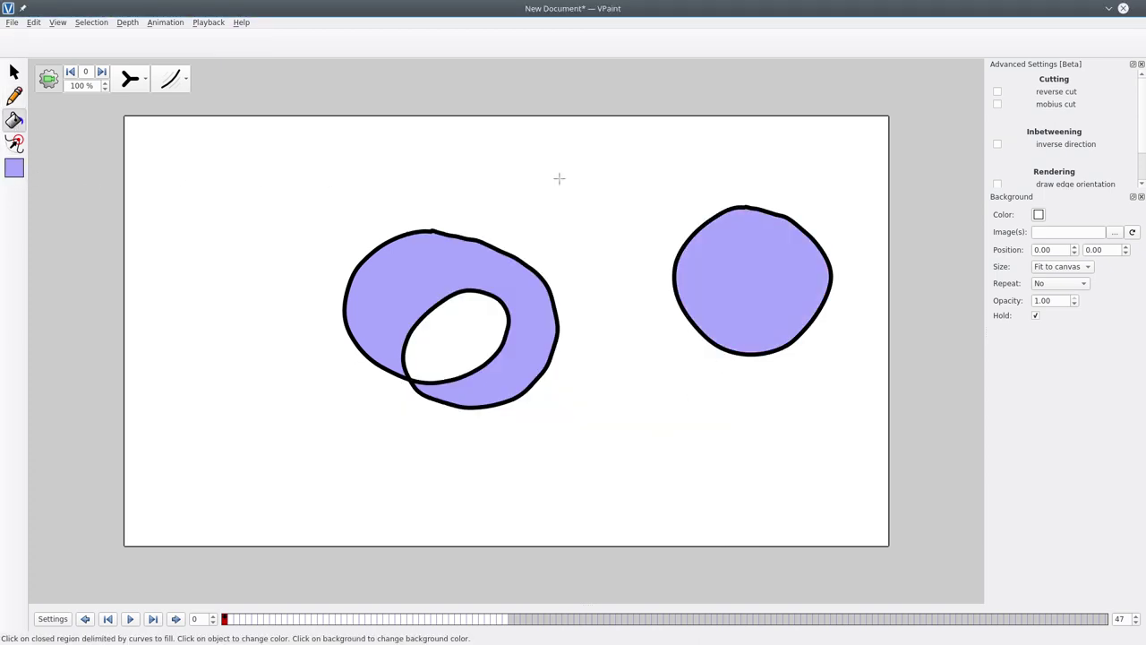
- Set the drawing colour to black and draw a diagonal line across the lavender disk
left_click(15, 98)
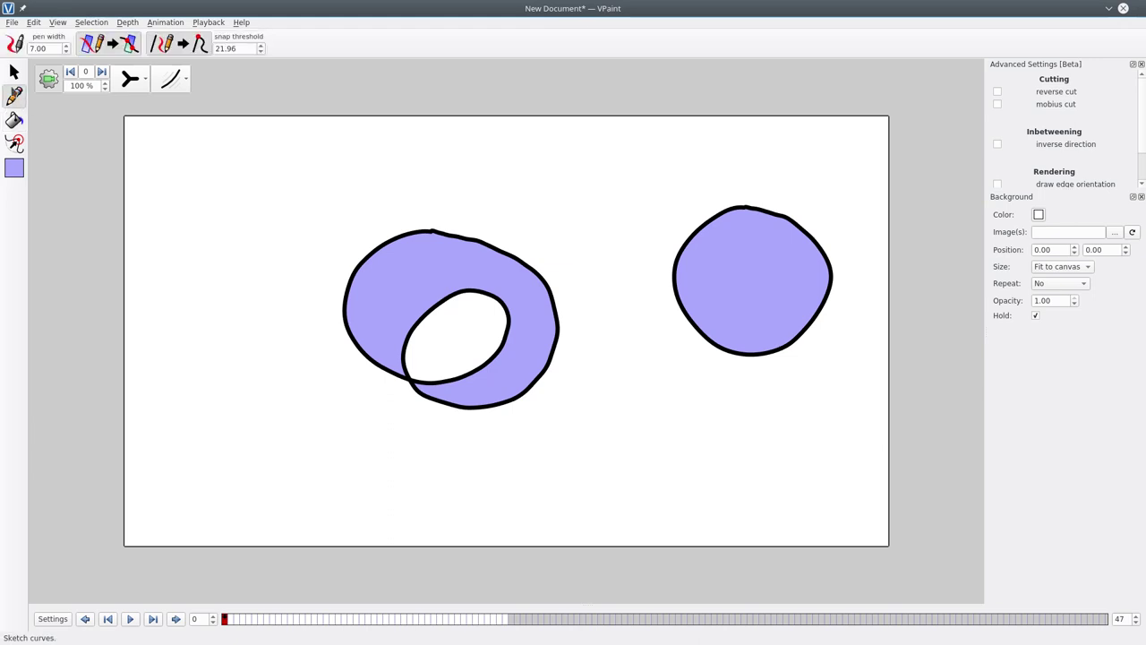
left_click(14, 168)
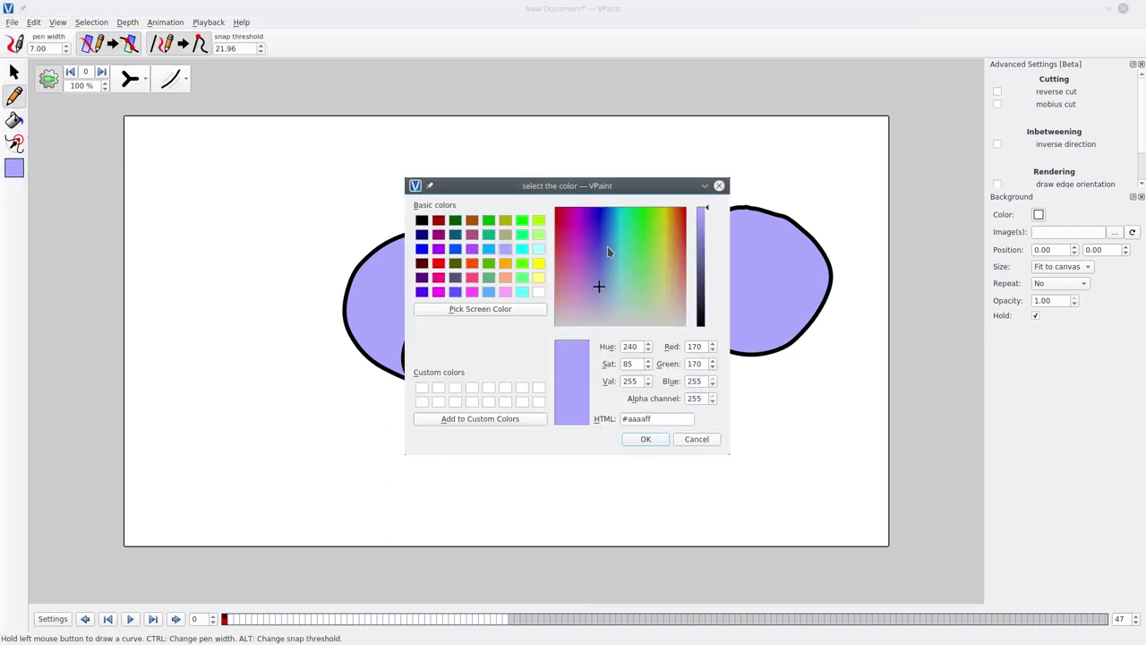
left_click(423, 220)
left_click(643, 439)
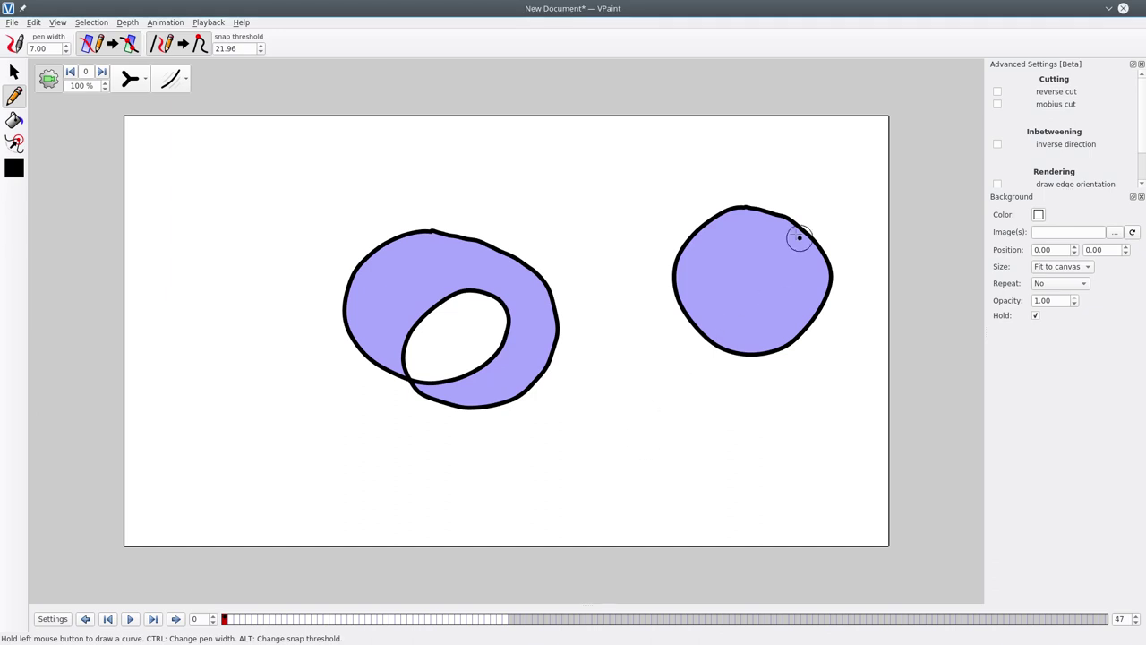
left_click_drag(805, 232, 688, 310)
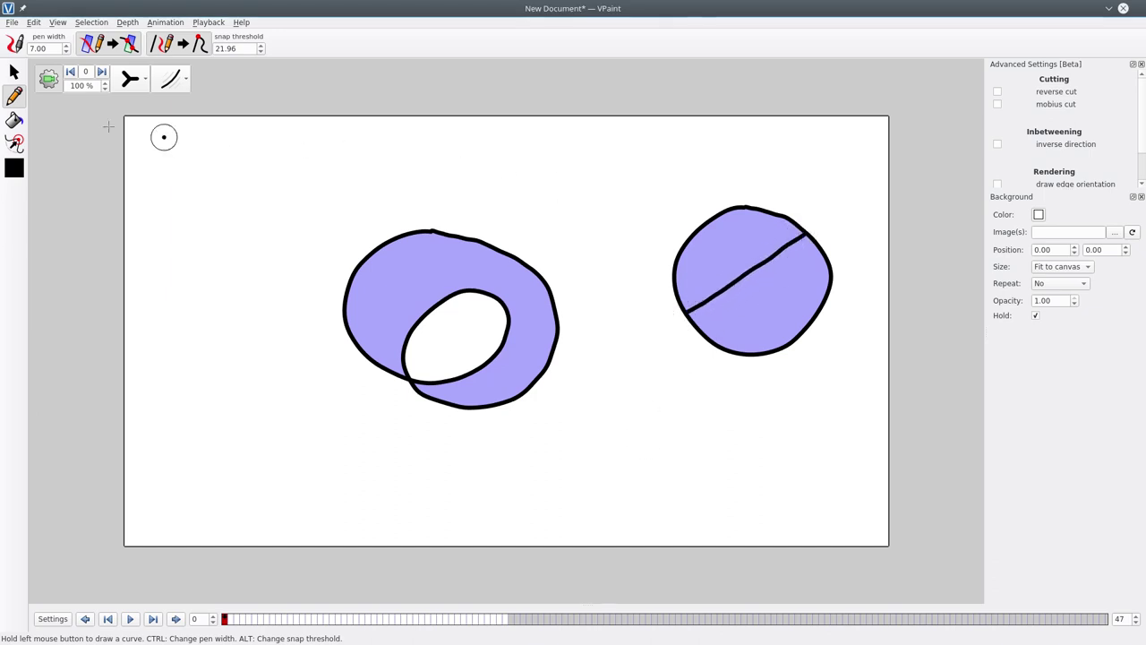
- Select the split disk, disconnect it with Duplicate, and move its upper half away
left_click(13, 72)
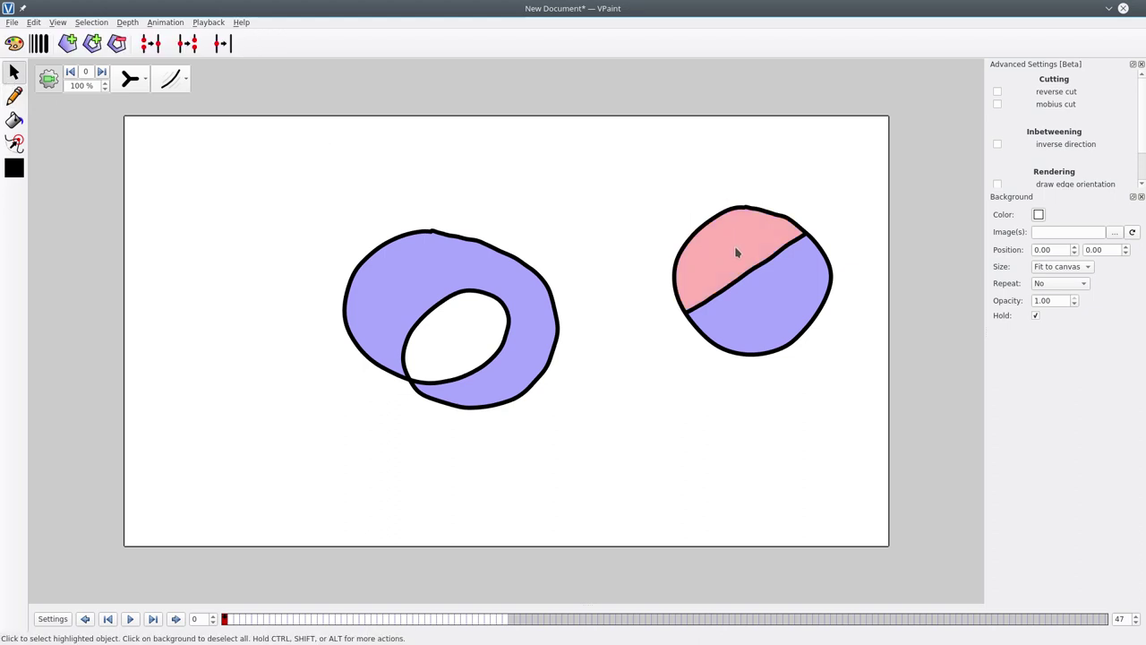
key("BackSpace")
key("ctrl+z")
left_click_drag(652, 169, 851, 412)
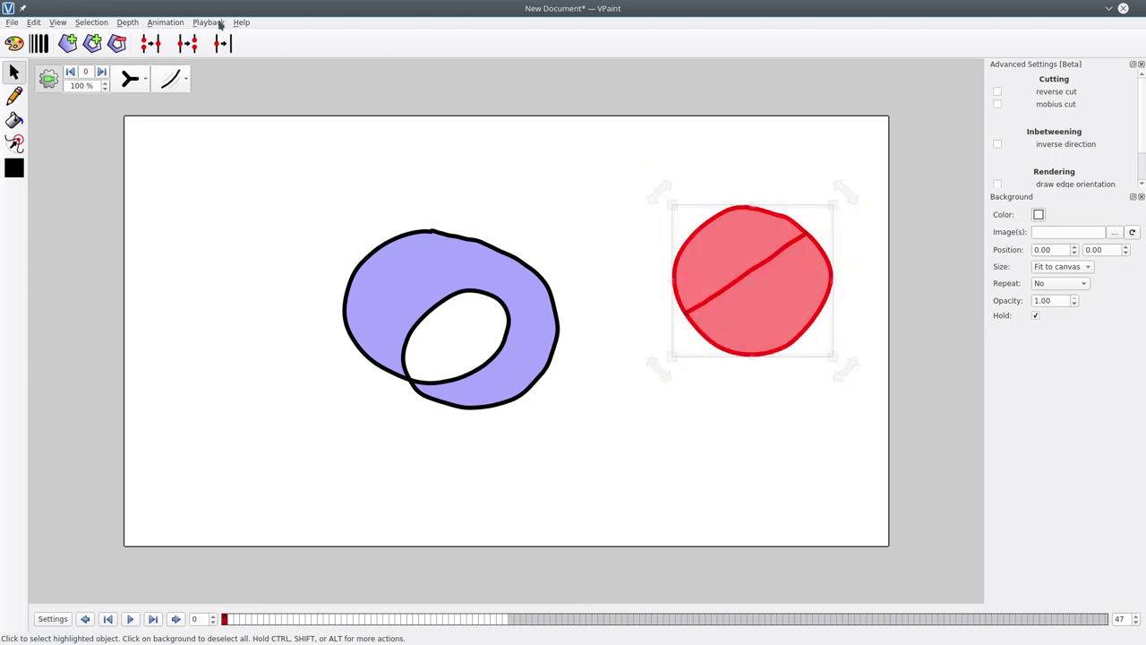
left_click(189, 47)
left_click(614, 230)
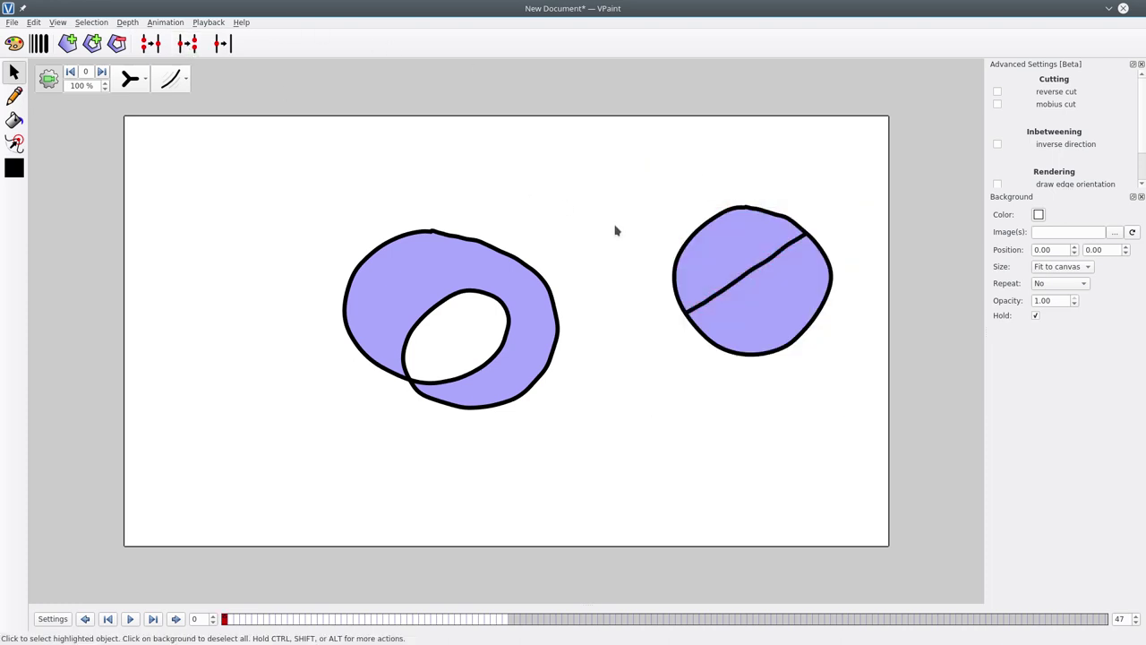
left_click_drag(732, 308, 709, 304)
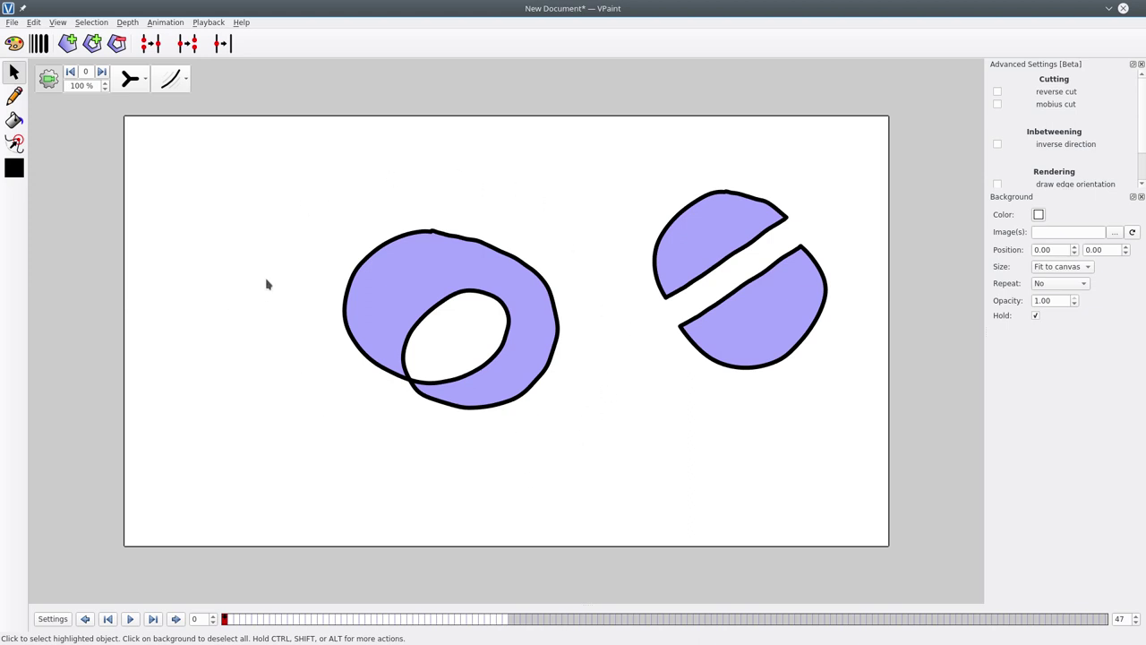
- Cut from the ring's outer edge into its hole, disconnect with Duplicate, and pull both pieces apart
left_click(14, 97)
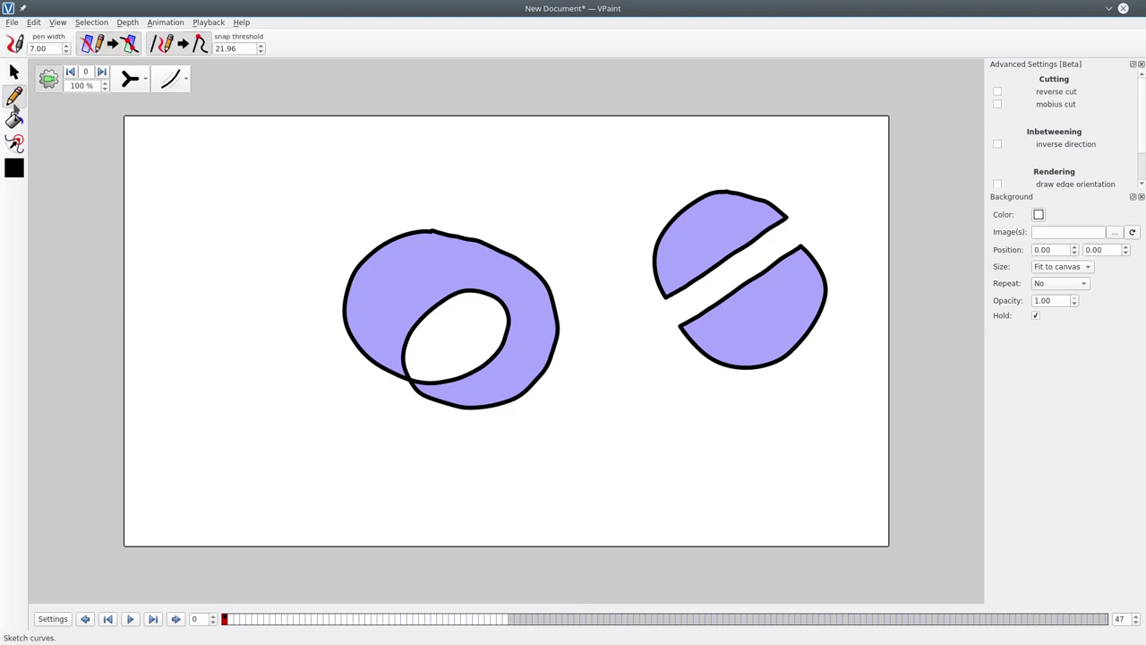
left_click_drag(535, 268, 504, 297)
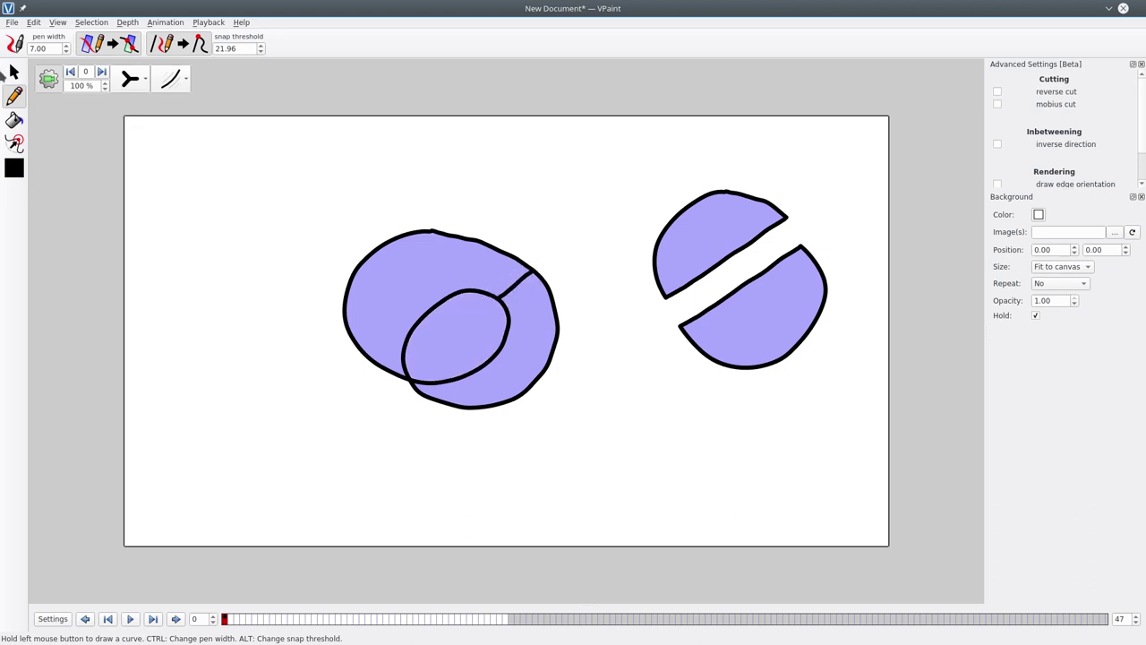
left_click(14, 72)
left_click_drag(281, 166, 609, 472)
left_click(187, 43)
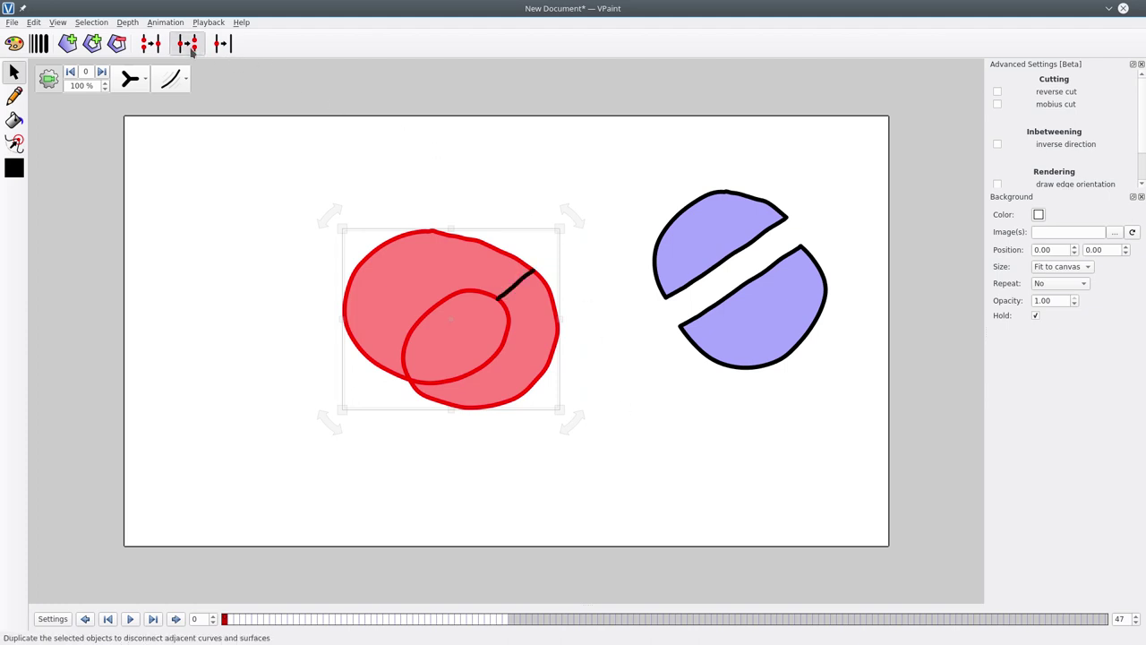
left_click(268, 174)
left_click_drag(388, 282, 348, 244)
left_click_drag(507, 384, 552, 450)
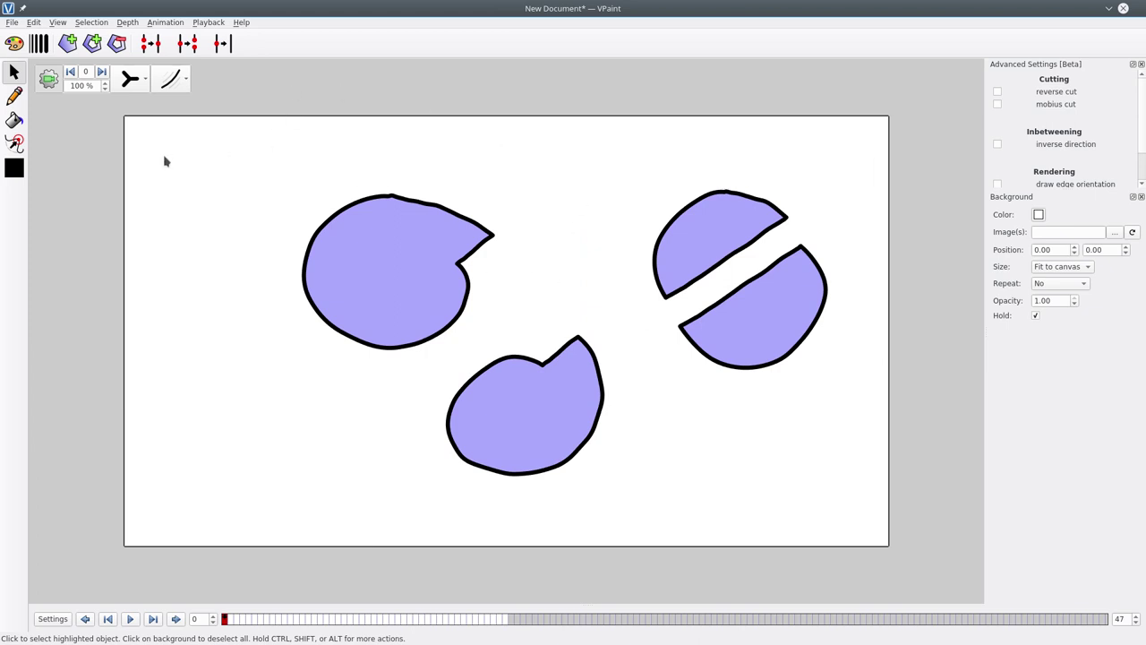
- Undo the piece moves, the cut and the hole fill to restore the whole ring
left_click(33, 21)
left_click(45, 35)
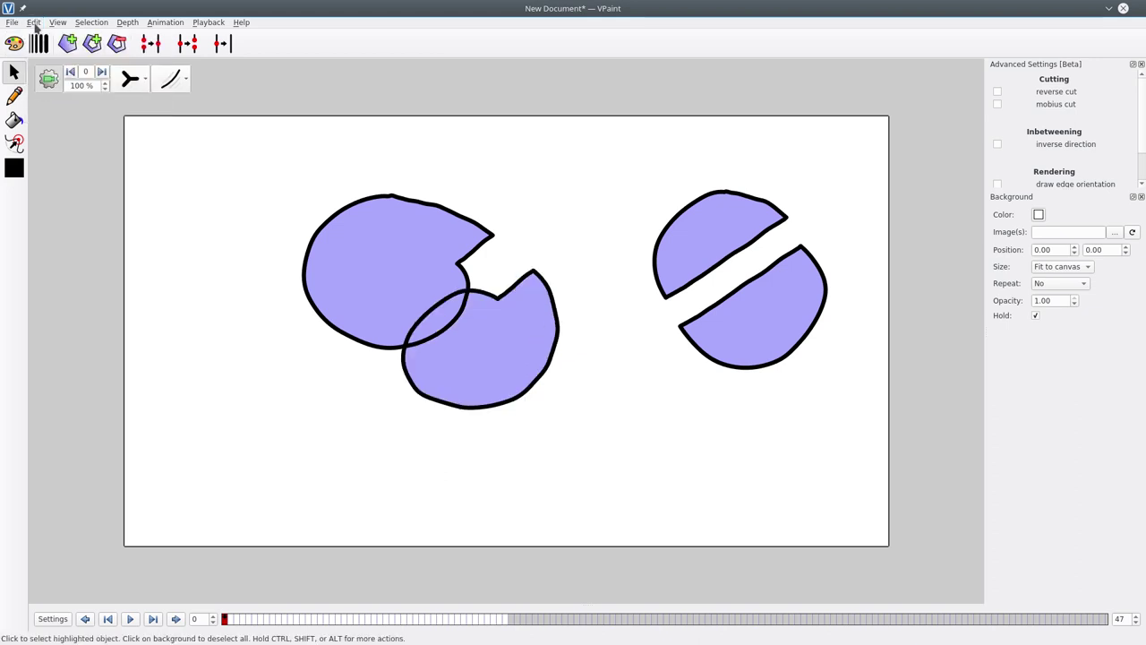
left_click(34, 22)
left_click(45, 35)
left_click(33, 21)
left_click(33, 21)
left_click(33, 22)
left_click(36, 35)
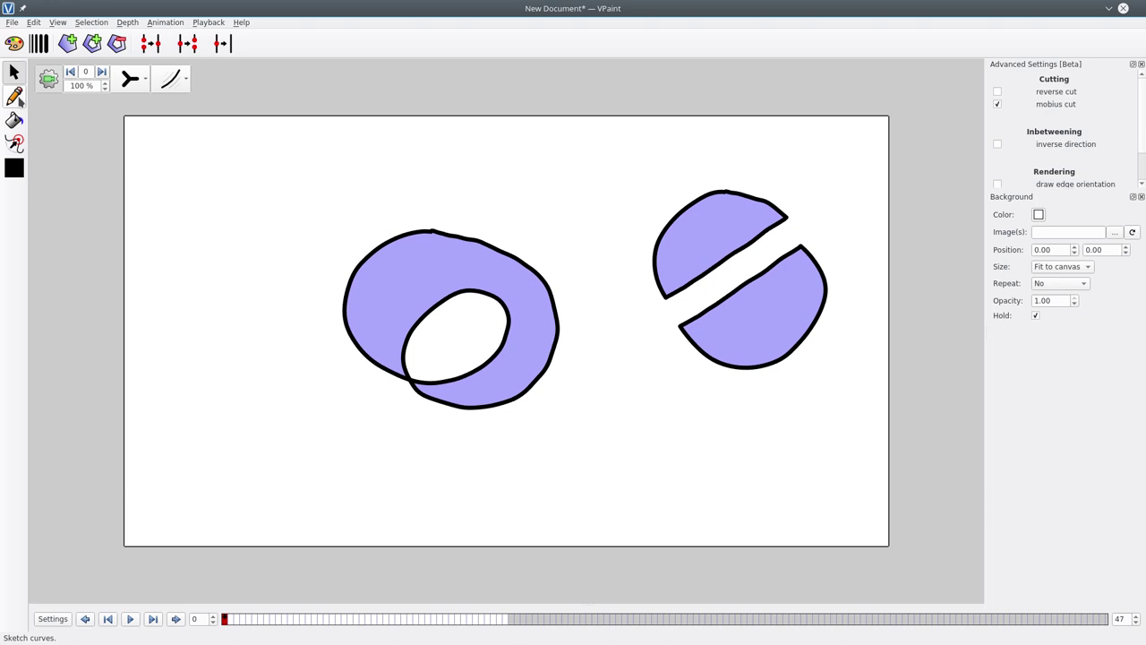
- With mobius cut on, cut the ring, disconnect it with Duplicate, and drag the cut ends apart
left_click(14, 100)
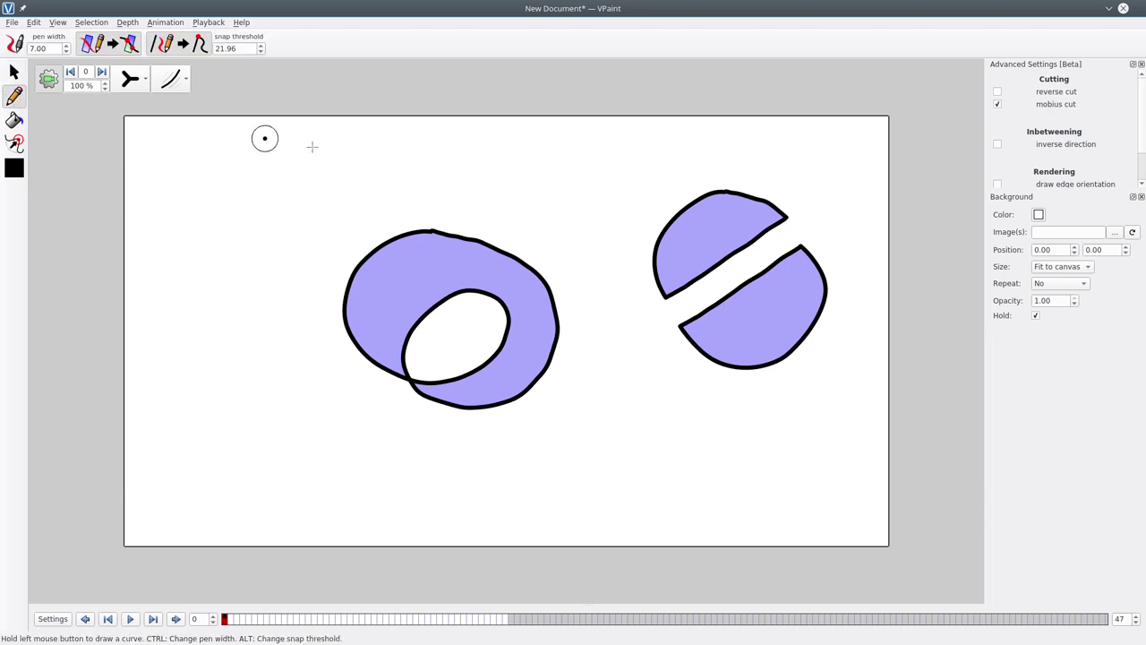
left_click_drag(526, 265, 497, 295)
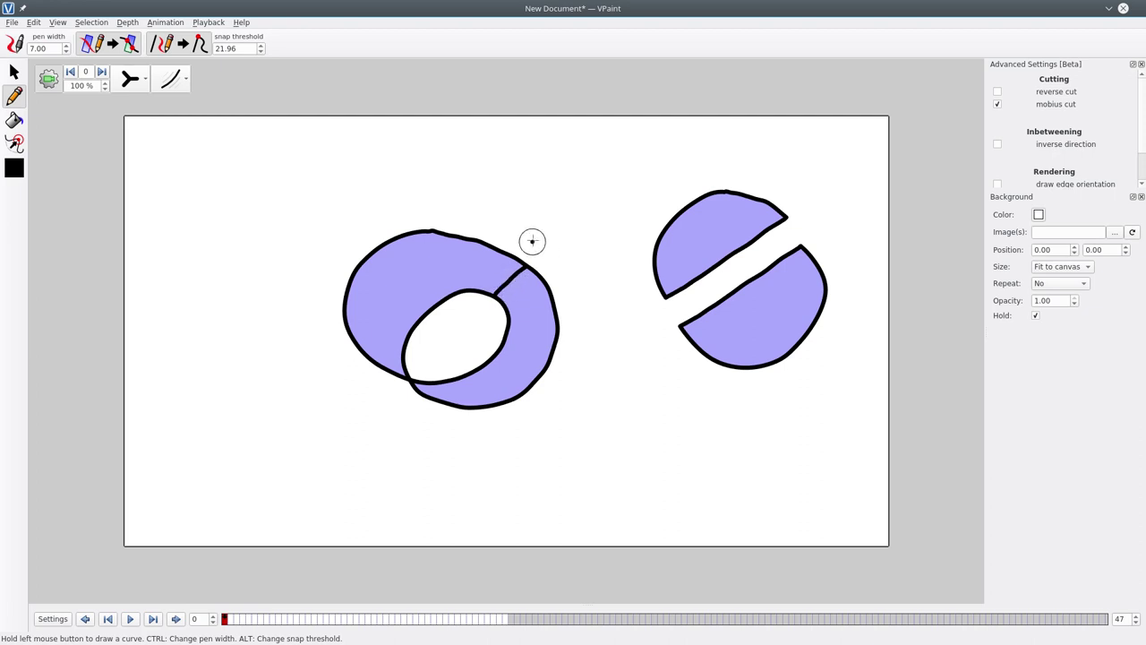
left_click(14, 77)
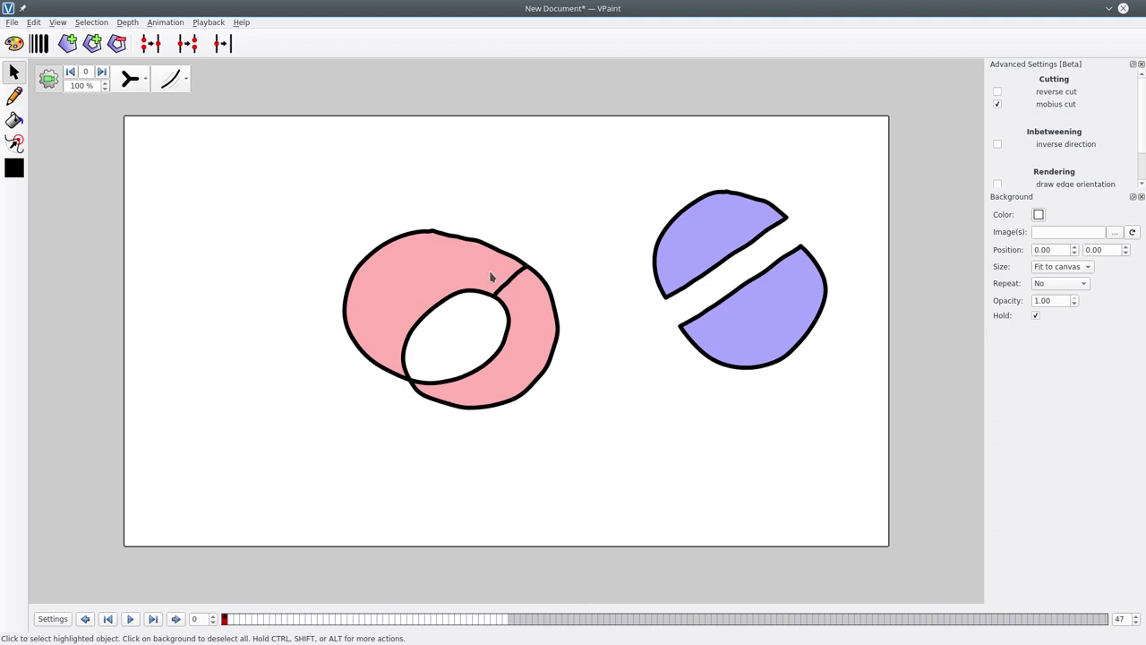
left_click_drag(312, 178, 595, 468)
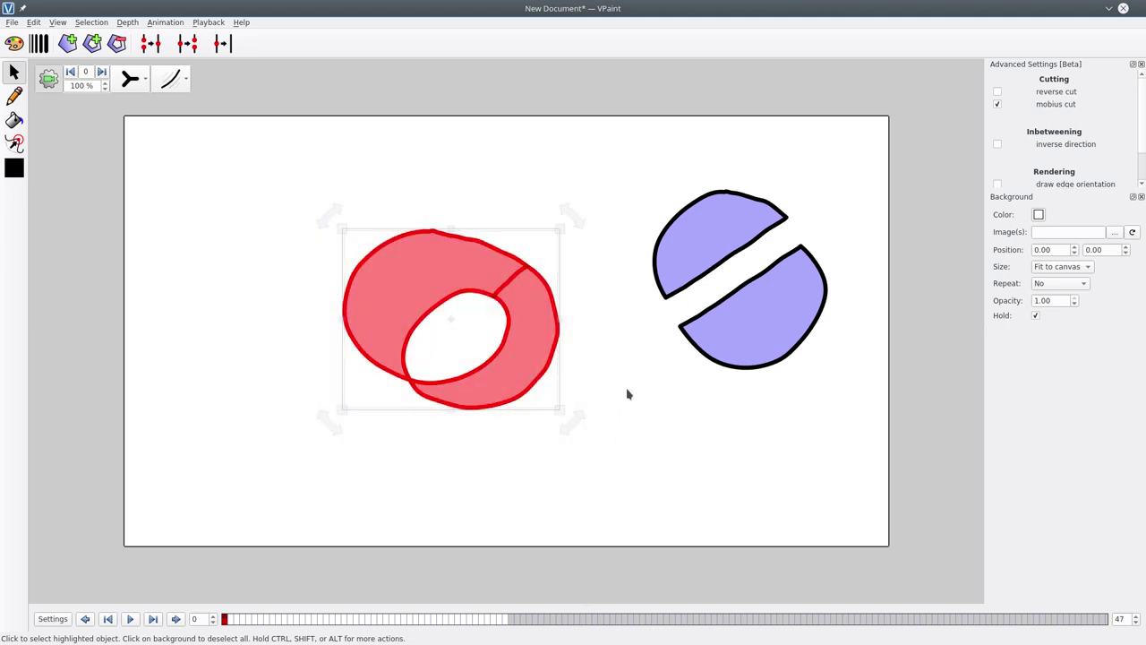
left_click(189, 50)
left_click(279, 136)
mouse_move(511, 284)
left_mouse_down()
mouse_move(501, 276)
mouse_move(520, 314)
mouse_move(516, 302)
left_mouse_up()
left_click_drag(480, 269, 492, 291)
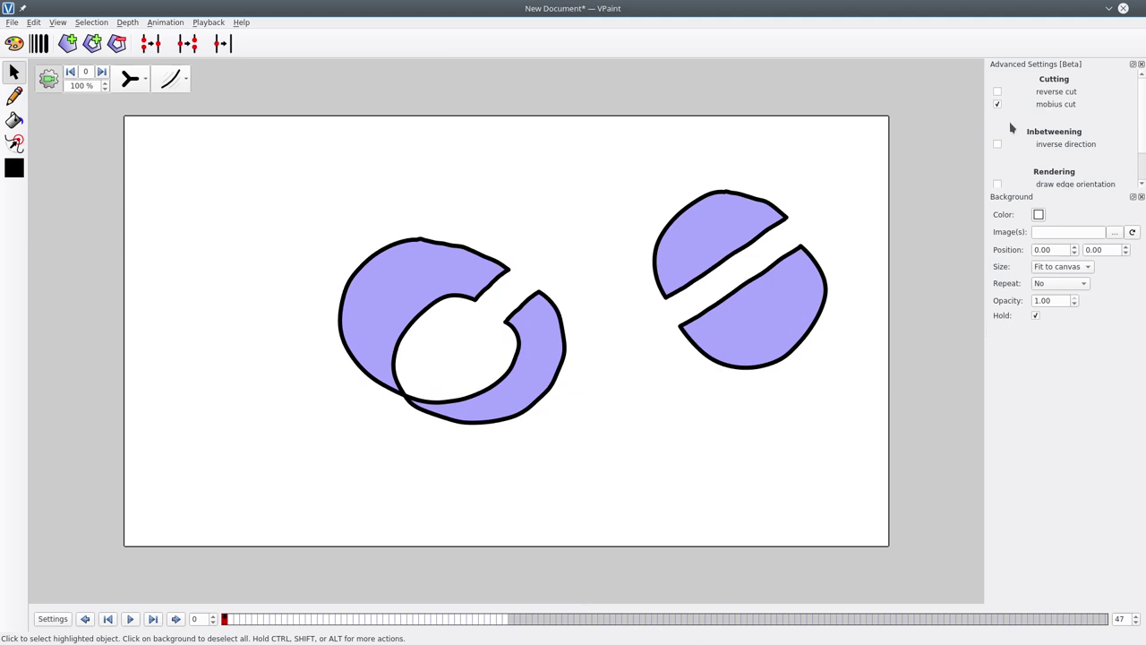